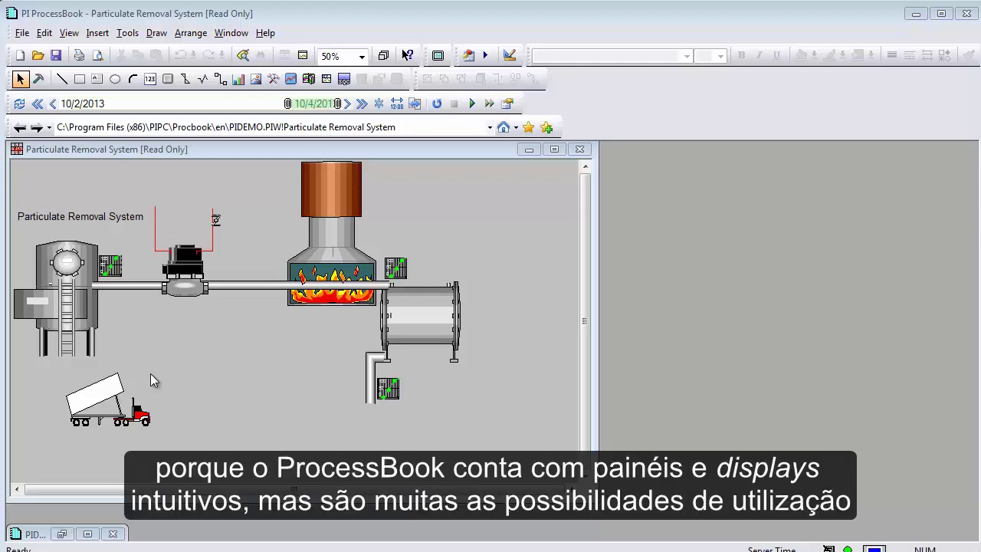
- Move the Particulate Removal System display window aside, return to the PIDEMO.PIW book and close that display
drag(251, 149, 451, 166)
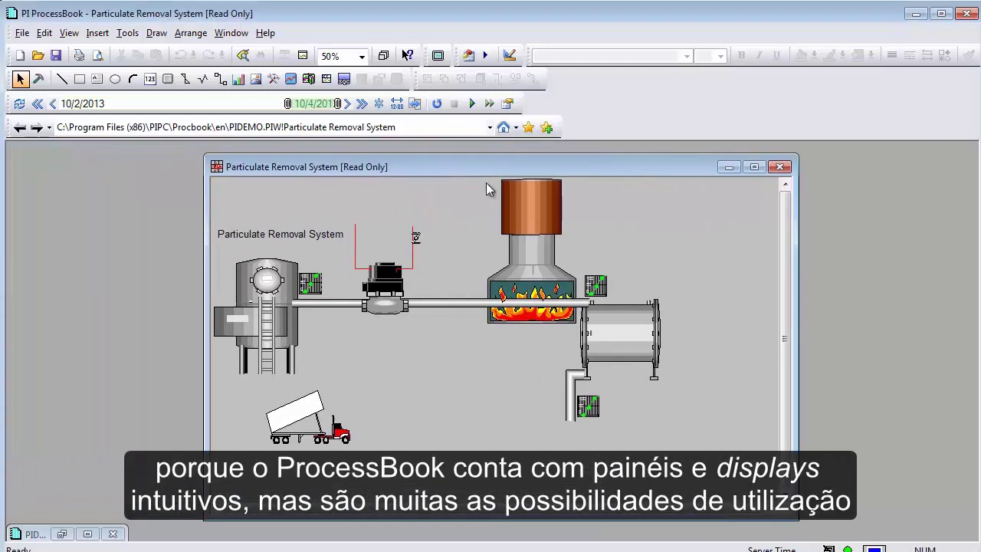
click(503, 128)
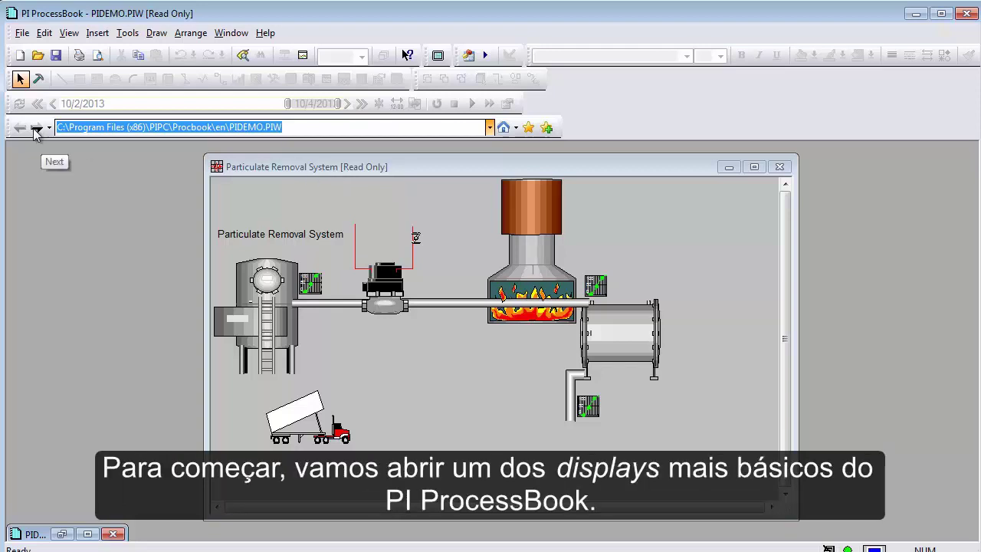
click(779, 166)
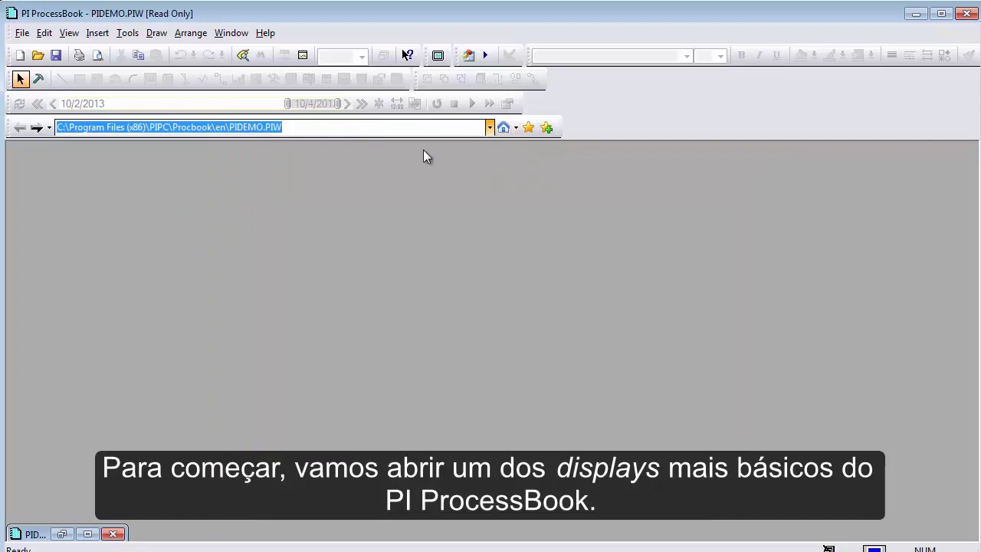
- Bring back the minimized PIDEMO.PIW book on its Welcome to PI section, in an enlarged, repositioned window
drag(36, 537, 189, 190)
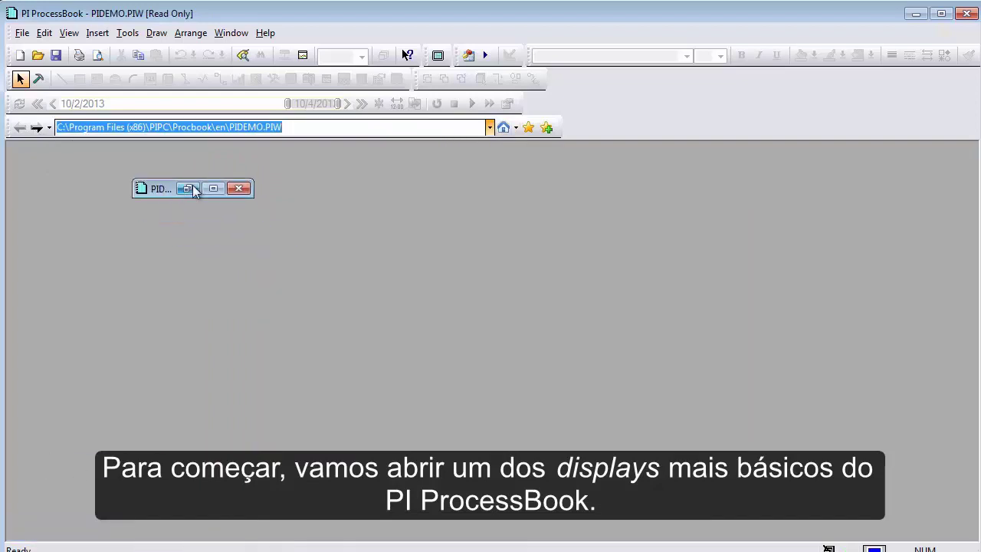
click(213, 188)
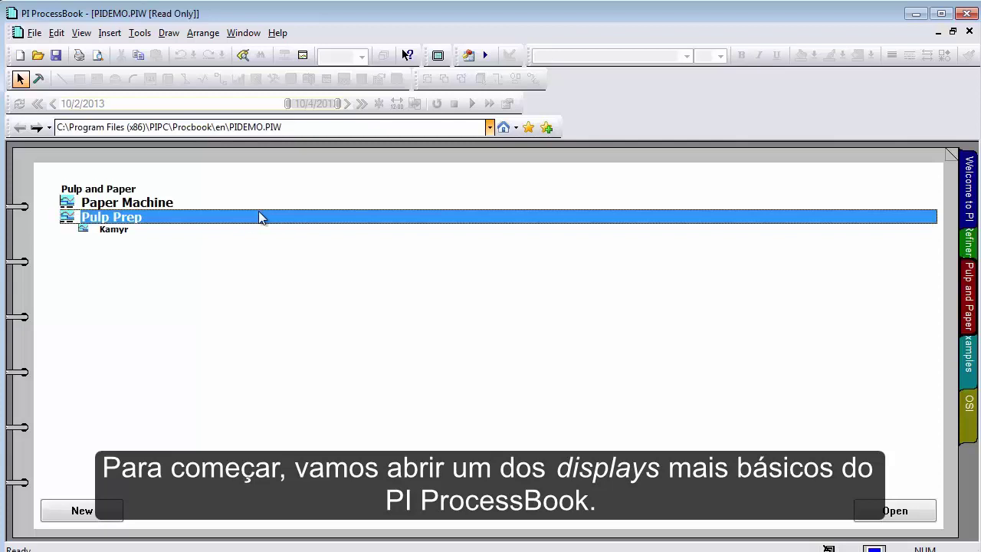
click(967, 201)
click(953, 31)
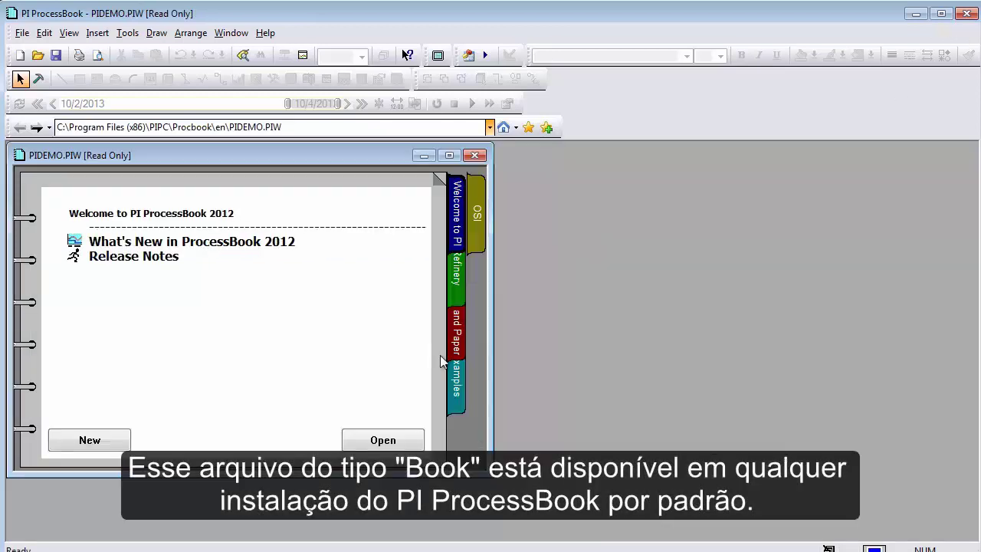
drag(496, 476, 703, 524)
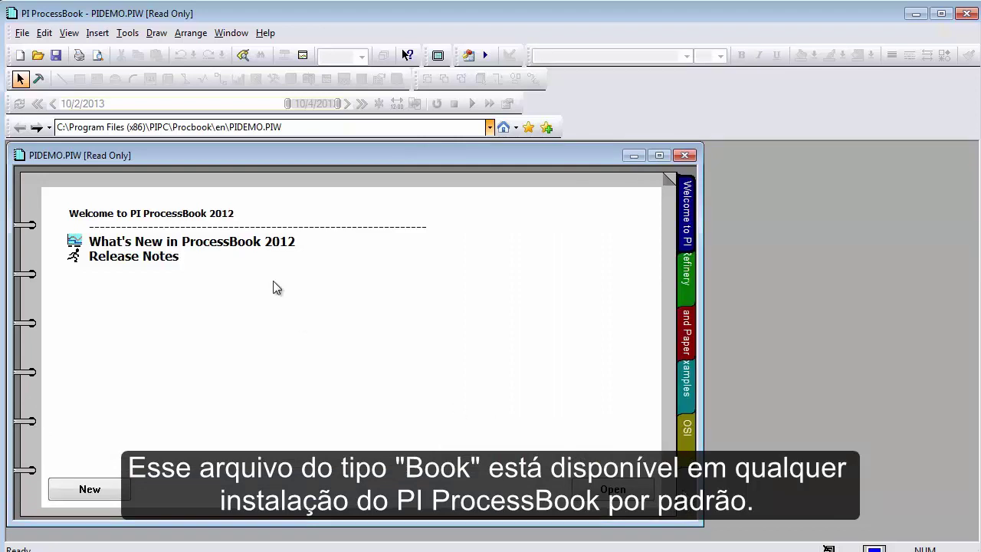
drag(252, 159, 297, 163)
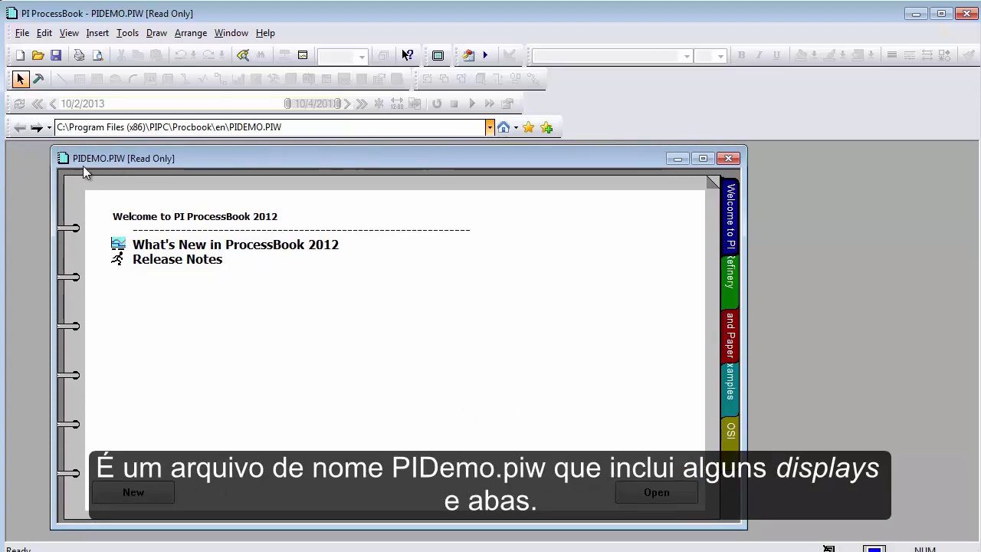
- Browse the Refinery, Pulp and Paper, Examples and OSI sections of the PIDEMO.PIW book and return to Welcome to PI
click(733, 280)
click(729, 335)
click(731, 392)
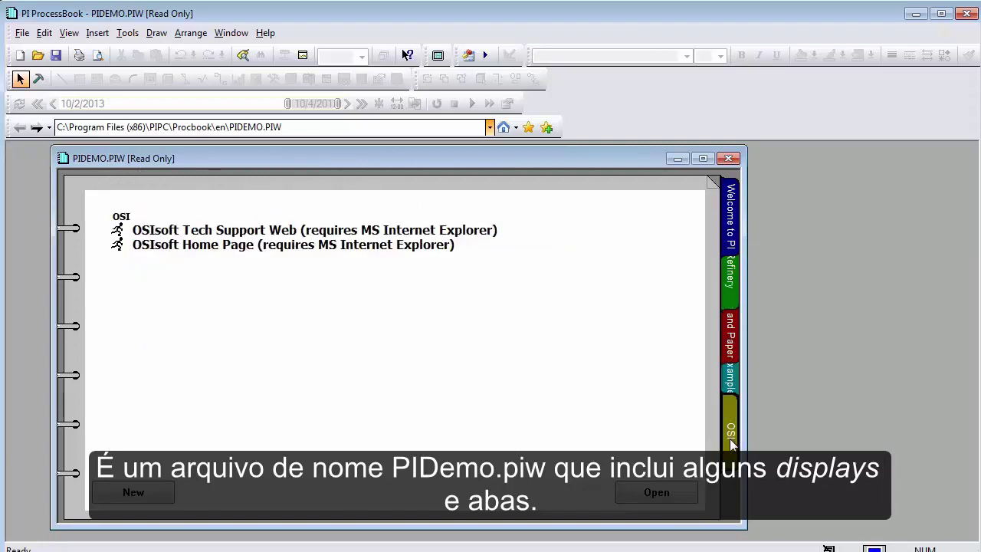
click(731, 437)
click(731, 375)
click(733, 283)
click(734, 218)
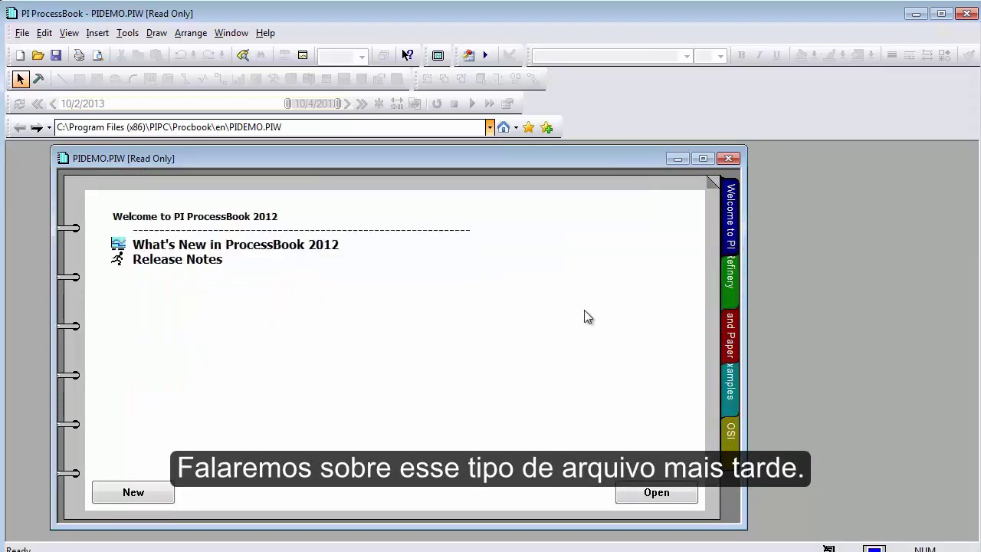
- Open the Main Column Bottom display from the book's Refinery section and maximize its window
click(730, 284)
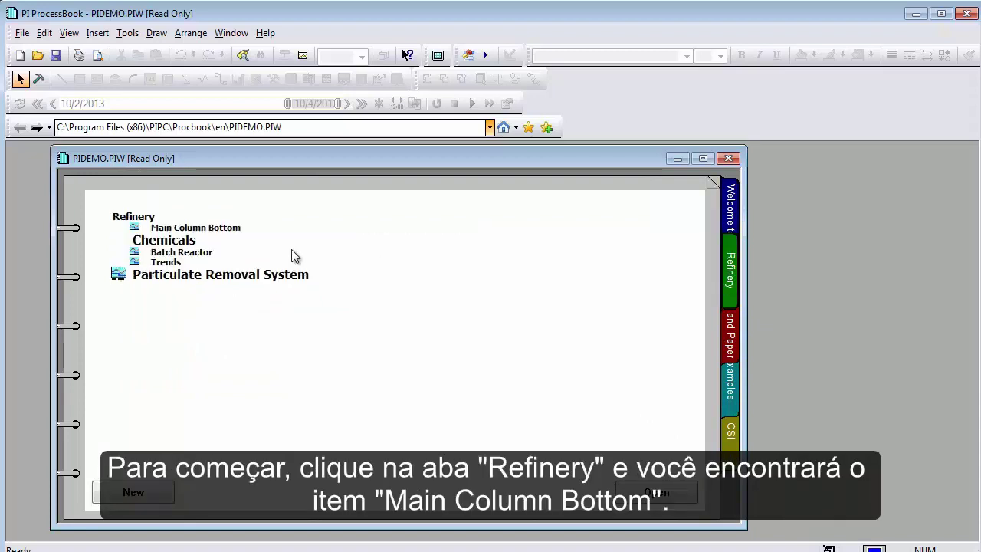
click(207, 231)
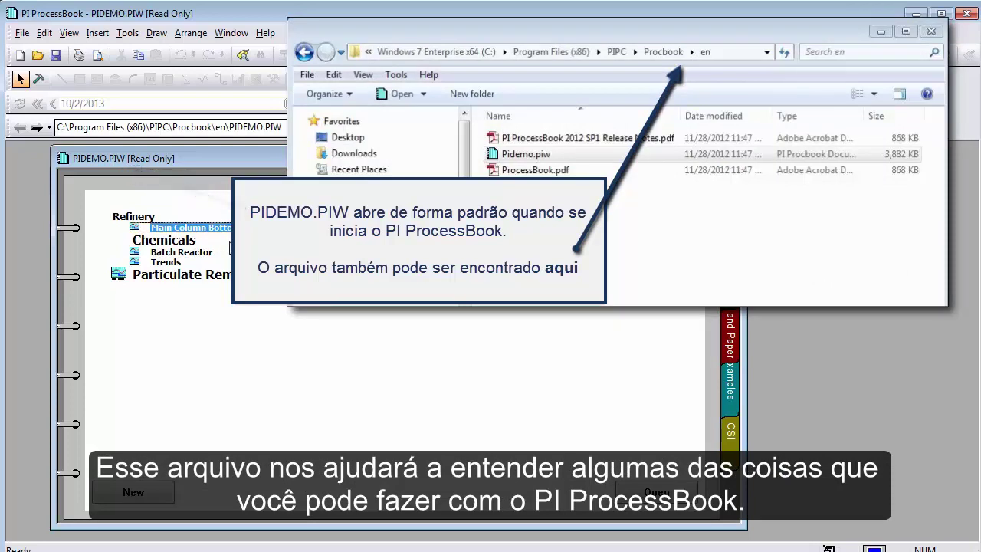
double_click(208, 230)
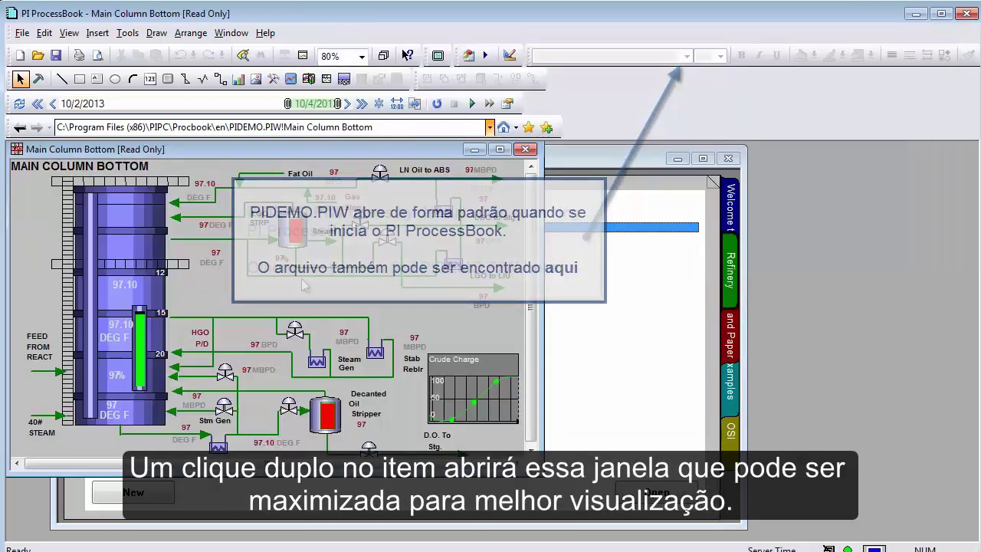
drag(354, 156, 462, 180)
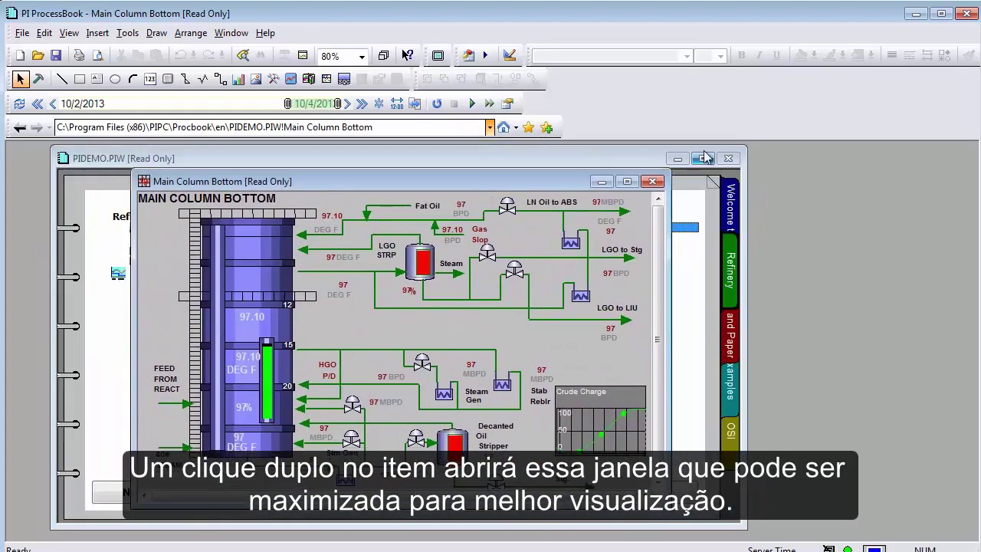
drag(526, 187, 575, 181)
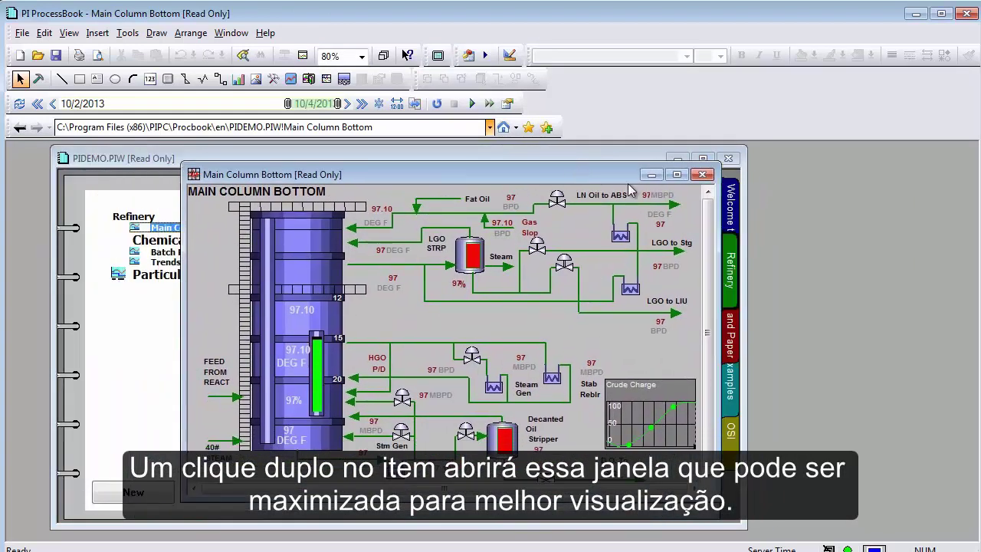
click(676, 175)
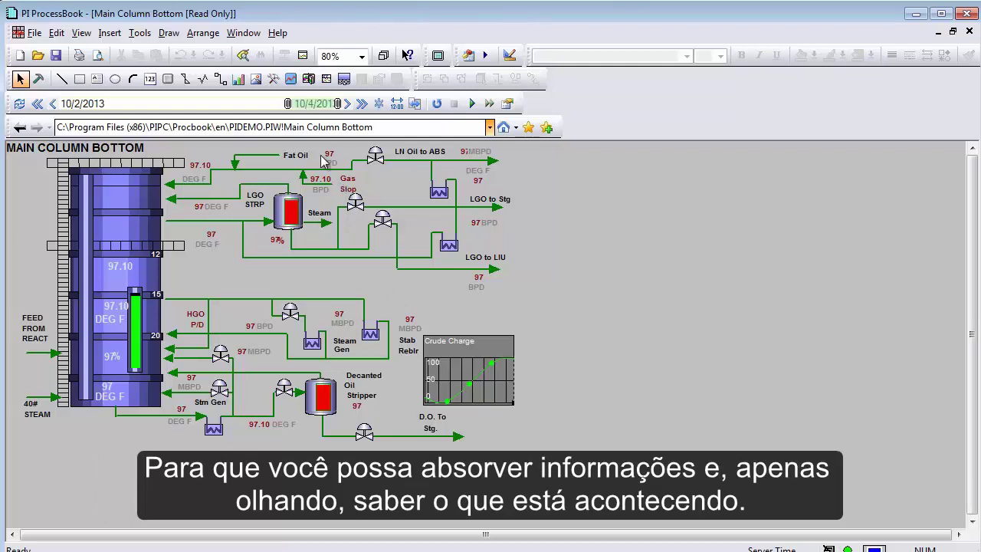
- Scroll the Main Column Bottom display slightly back in time and forward again to the end of its time range
mouse_move(310, 108)
mouse_down()
mouse_move(160, 115)
mouse_move(302, 113)
mouse_up()
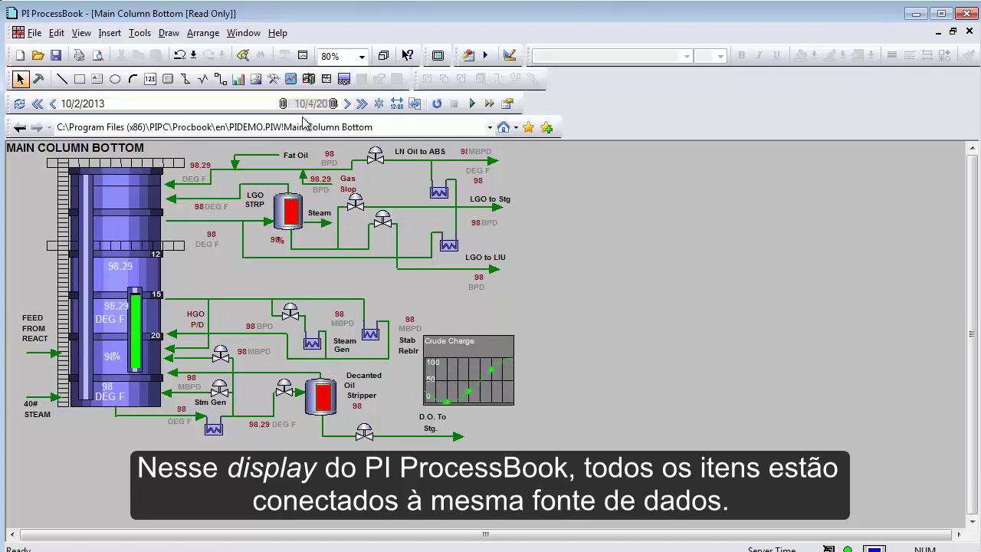
mouse_move(458, 407)
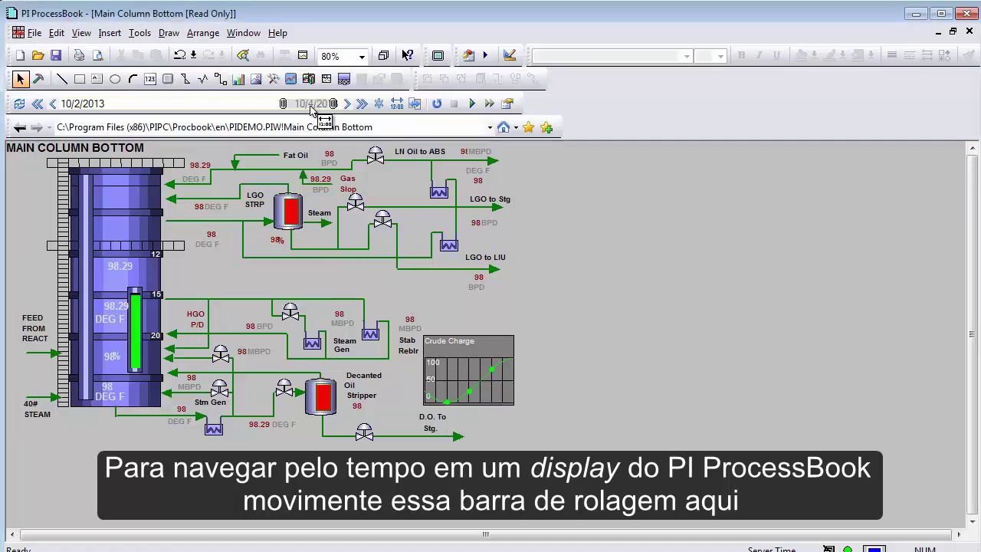
mouse_move(301, 112)
mouse_down()
mouse_move(184, 105)
mouse_move(317, 107)
mouse_up()
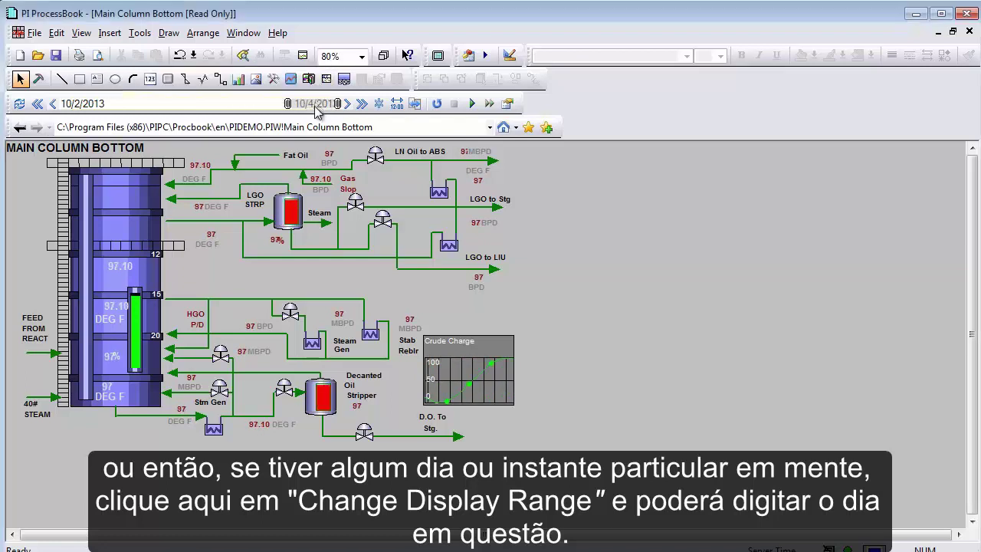
- Set the display range from 10/1/2013 7:44:20.246 AM to 10/1/2013 3:44:20.246 PM
click(397, 104)
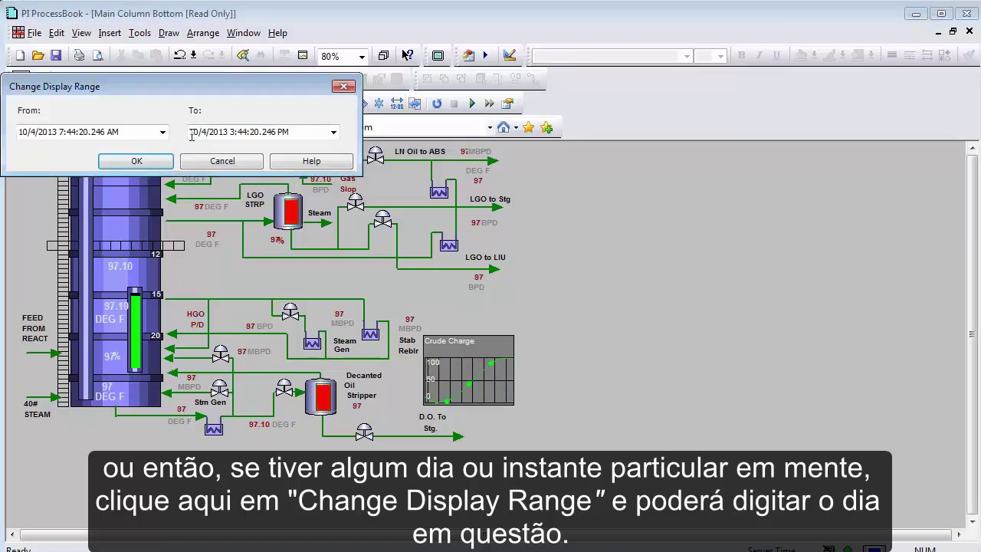
click(30, 133)
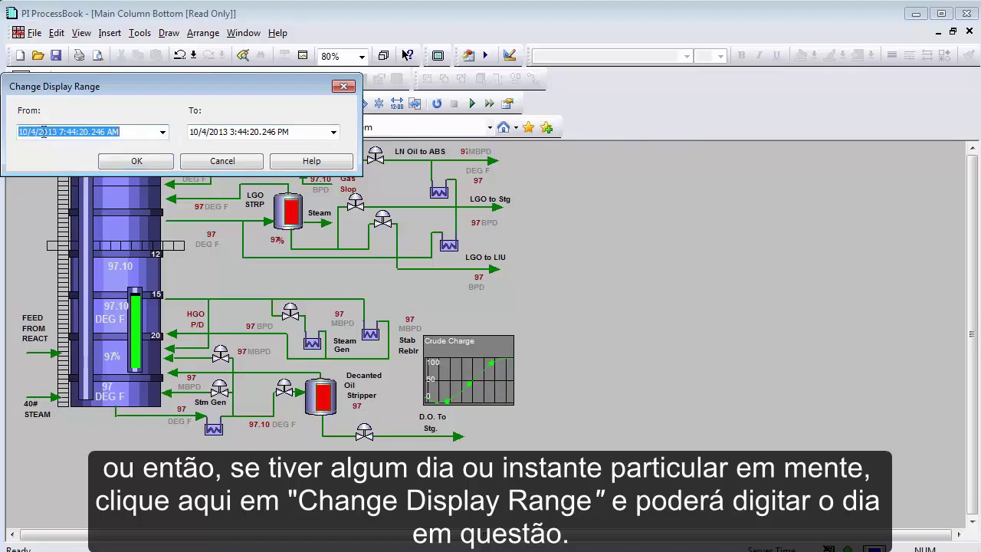
drag(28, 133, 33, 133)
text(1)
key(Tab)
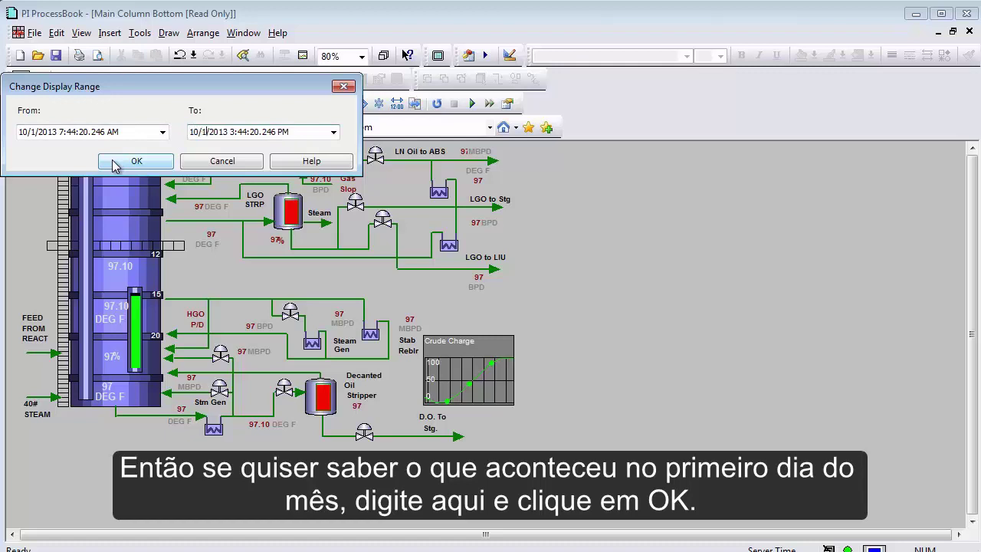
click(135, 161)
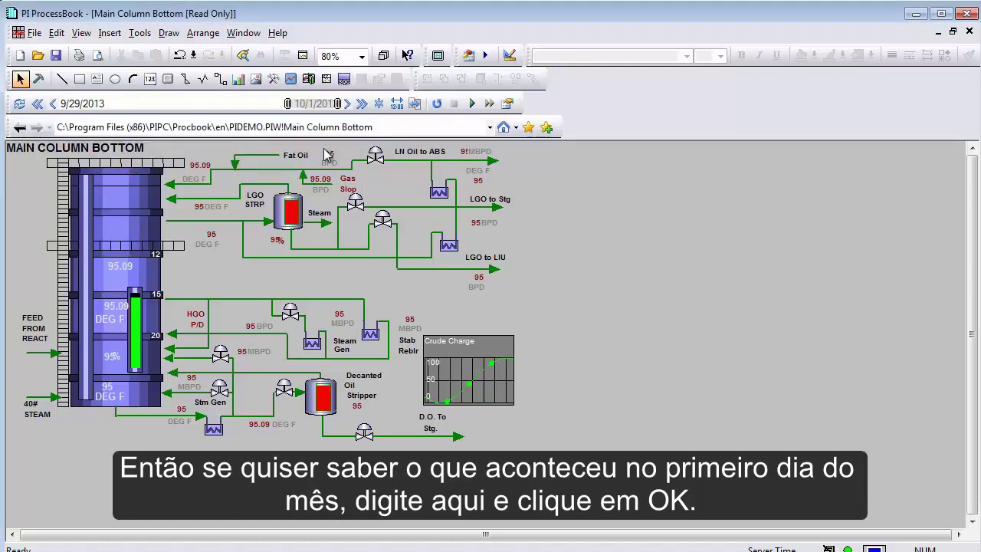
- Set the display range to the last eight hours, from *-8 Hour to *
click(396, 105)
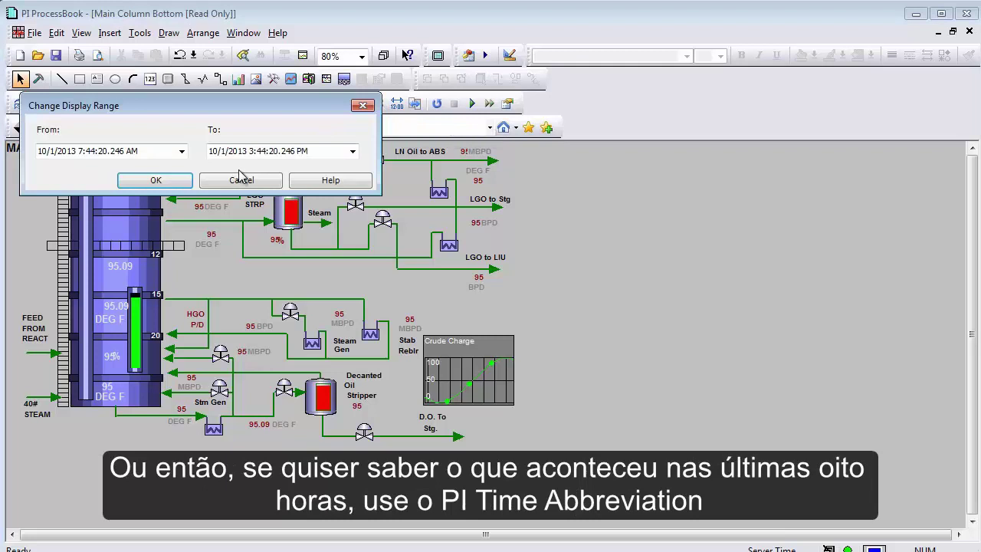
click(181, 151)
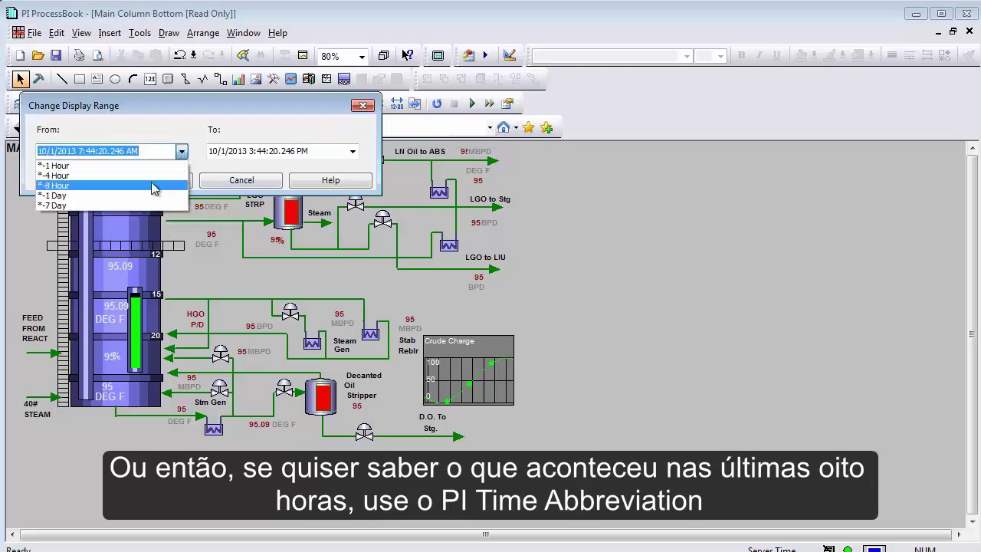
click(154, 185)
key(Tab)
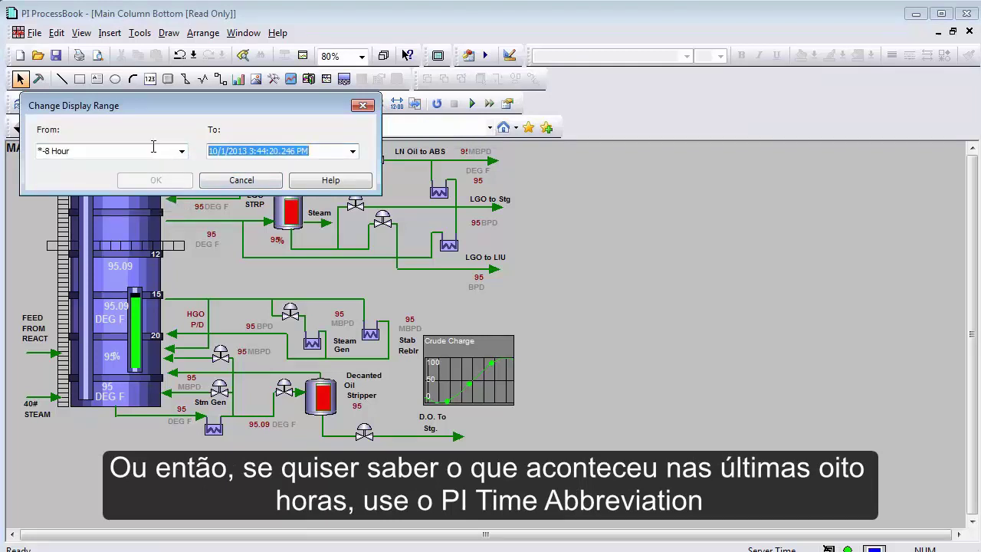
text(*)
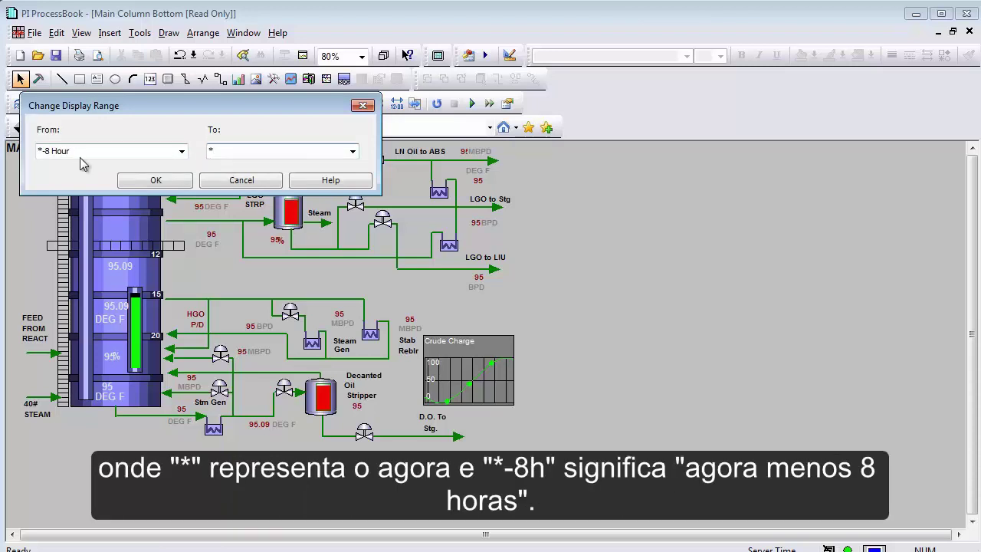
click(142, 183)
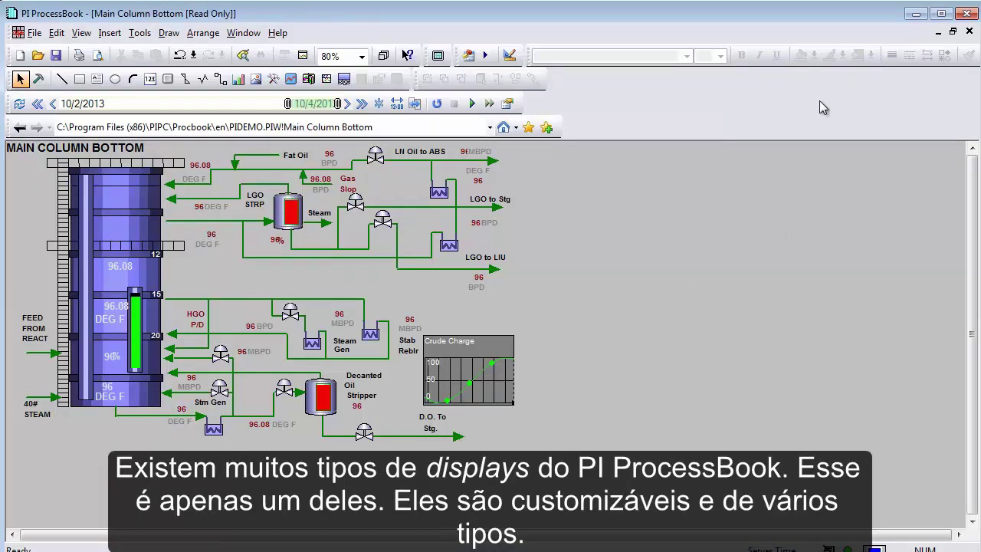
- Restore and move aside the Main Column Bottom window, and show the Pulp and Paper section of the PIDEMO.PIW book
click(952, 32)
drag(364, 178, 552, 201)
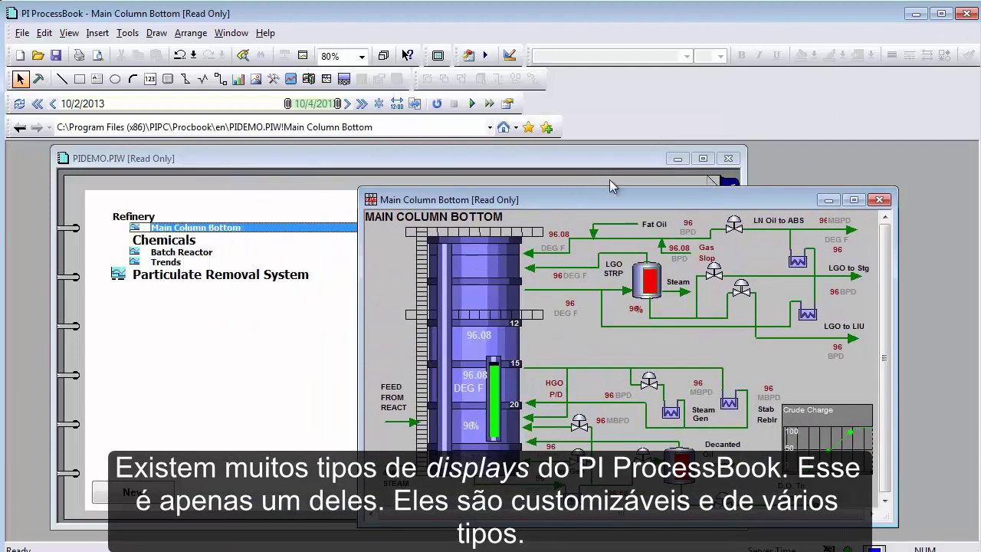
click(610, 177)
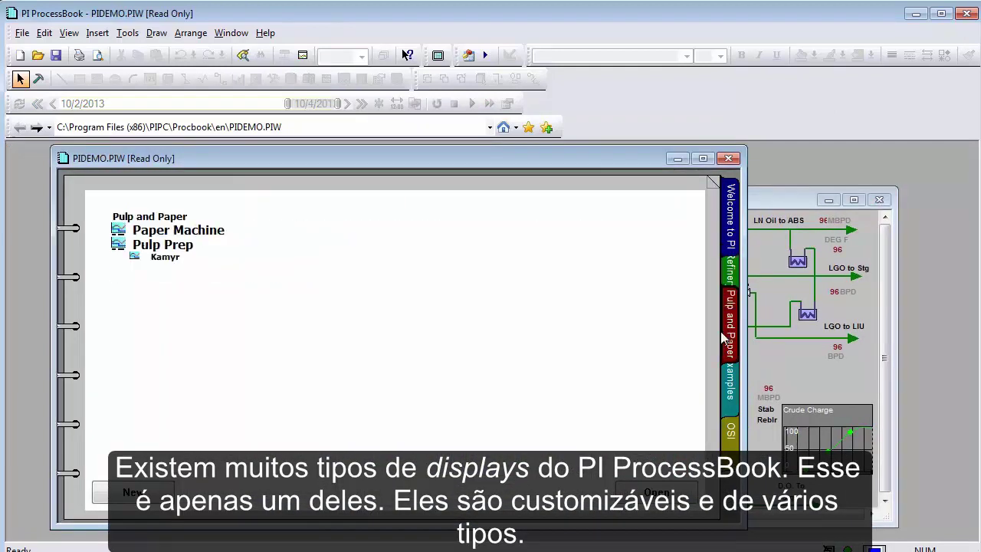
- Open the Pulp Prep display from the Pulp and Paper section and enlarge its window to show the whole process
double_click(163, 245)
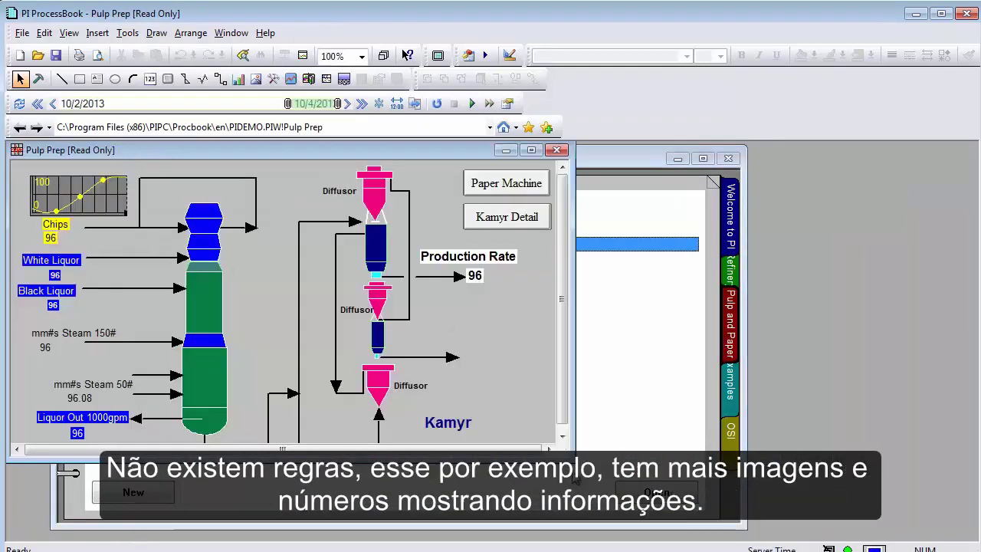
drag(567, 458, 676, 521)
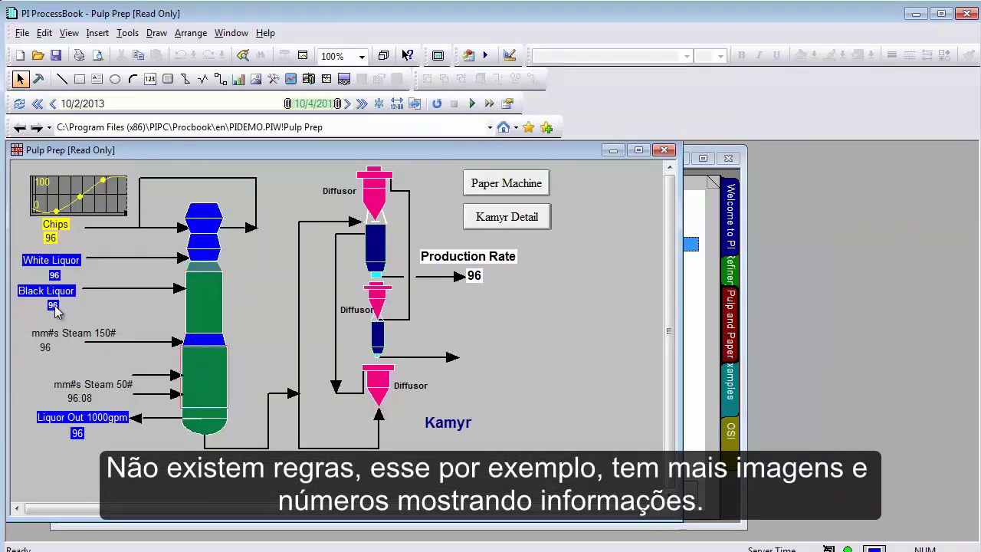
mouse_move(54, 307)
mouse_move(79, 438)
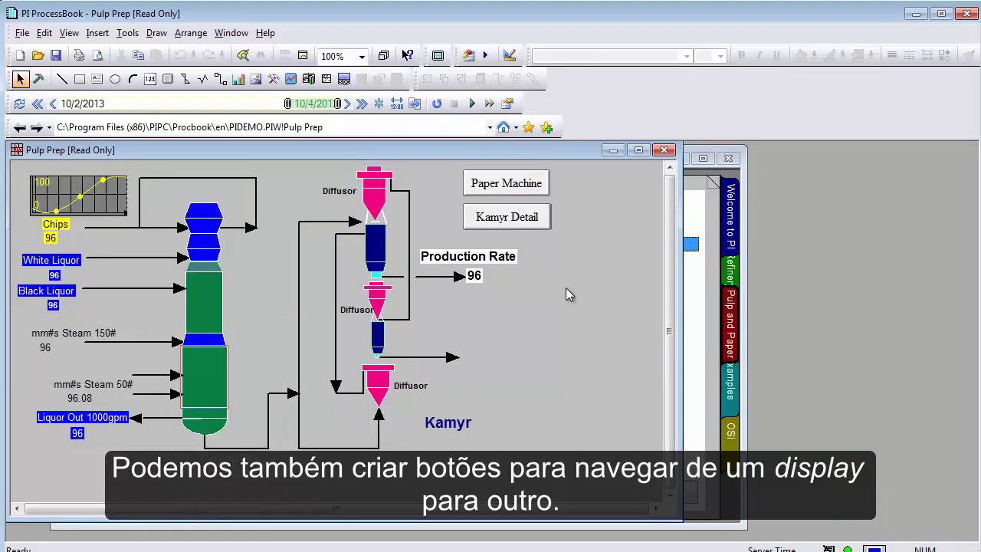
- Follow the Kamyr Detail link in the Pulp Prep display to view the Kamyr display, and close it
click(520, 222)
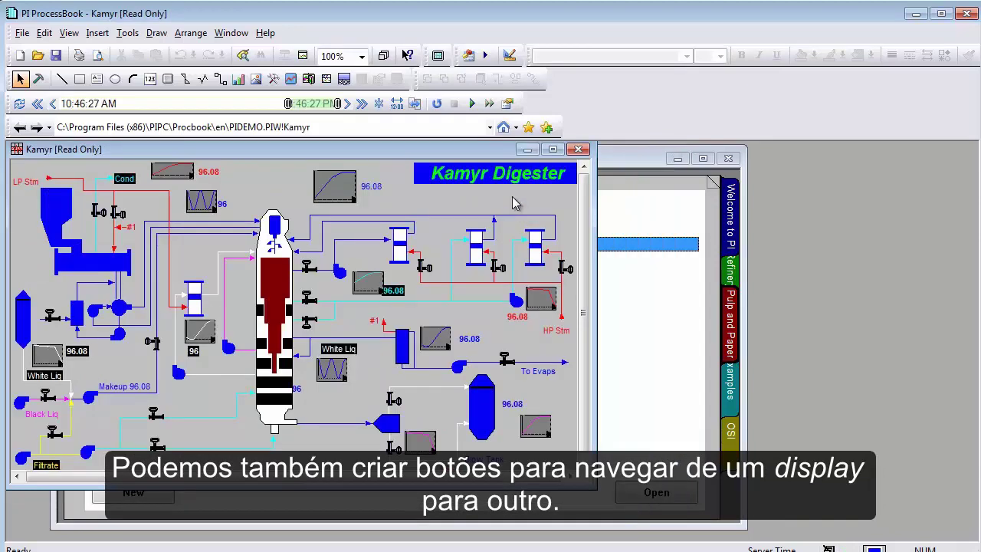
click(577, 148)
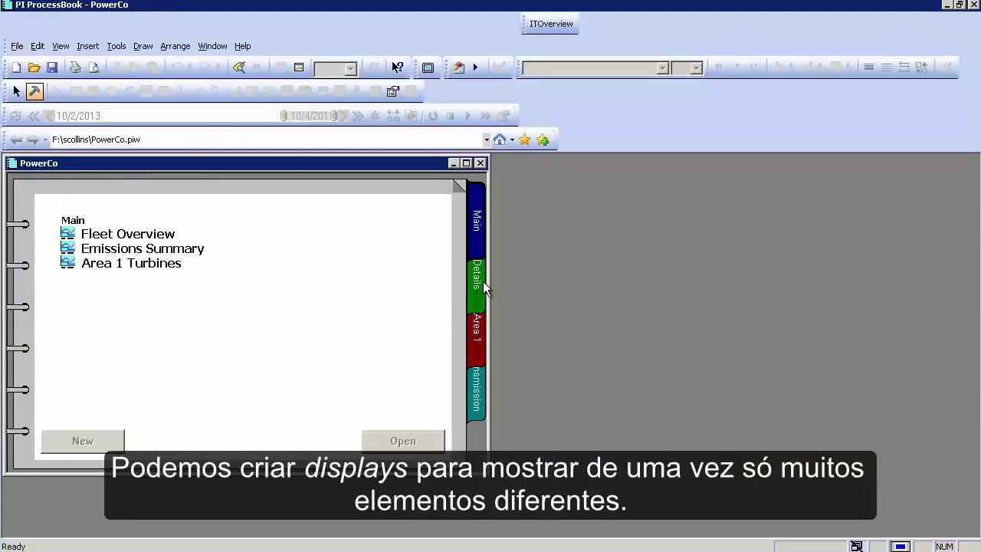
- Open the Area Overview (Element Relative) display from the Details section of the PowerCo book in Run mode
click(483, 285)
click(16, 91)
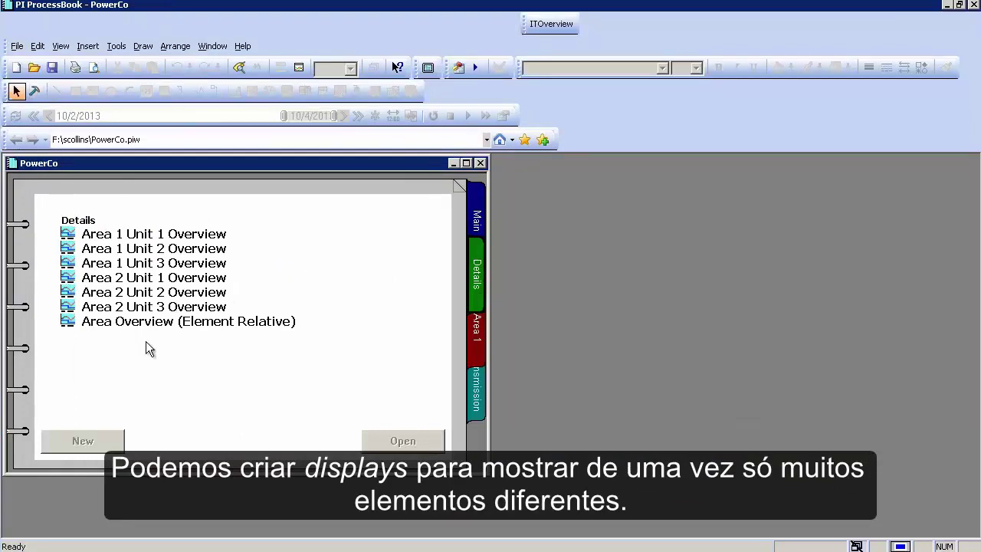
click(155, 321)
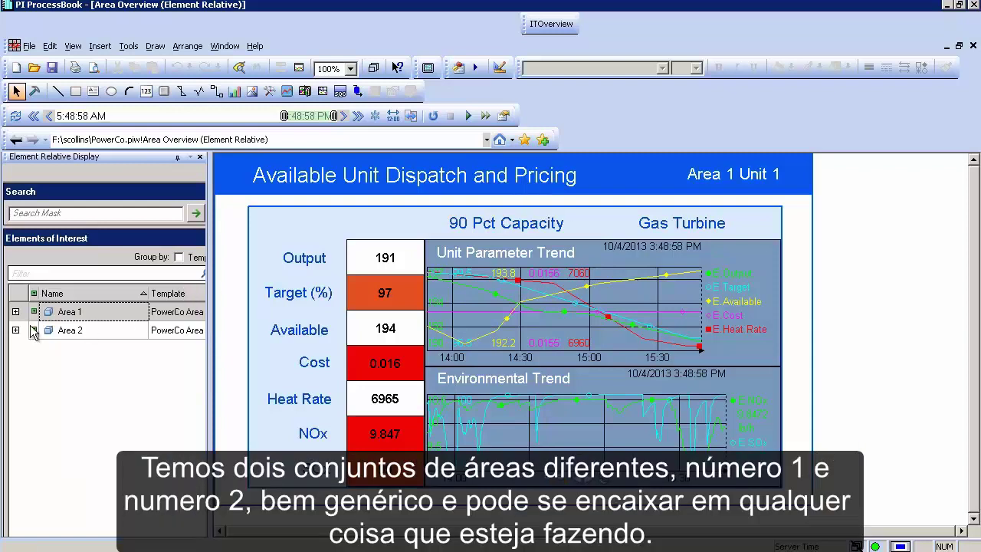
- Expand Area 1 and Area 2 in the Elements of Interest and show the data of Area 1 Unit 1
click(15, 312)
click(15, 385)
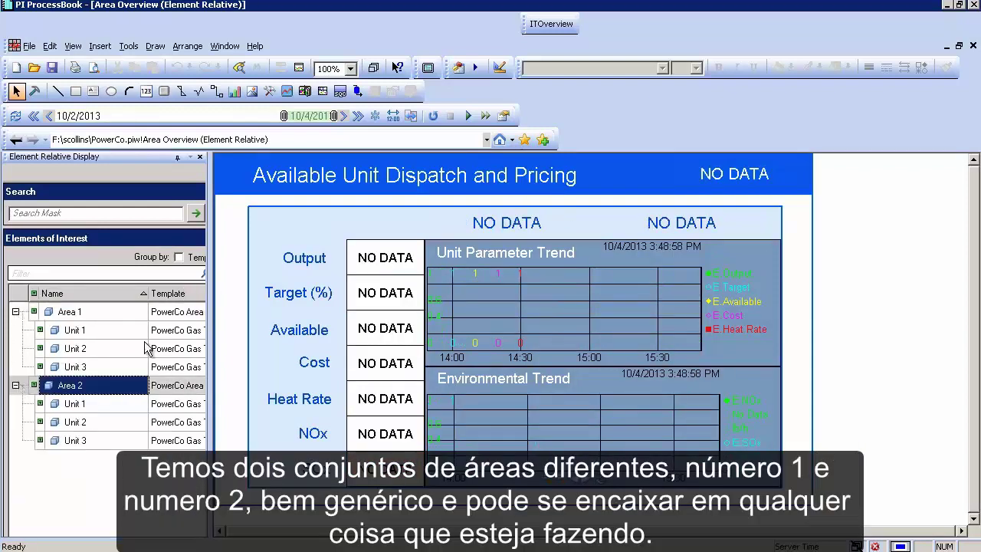
click(120, 329)
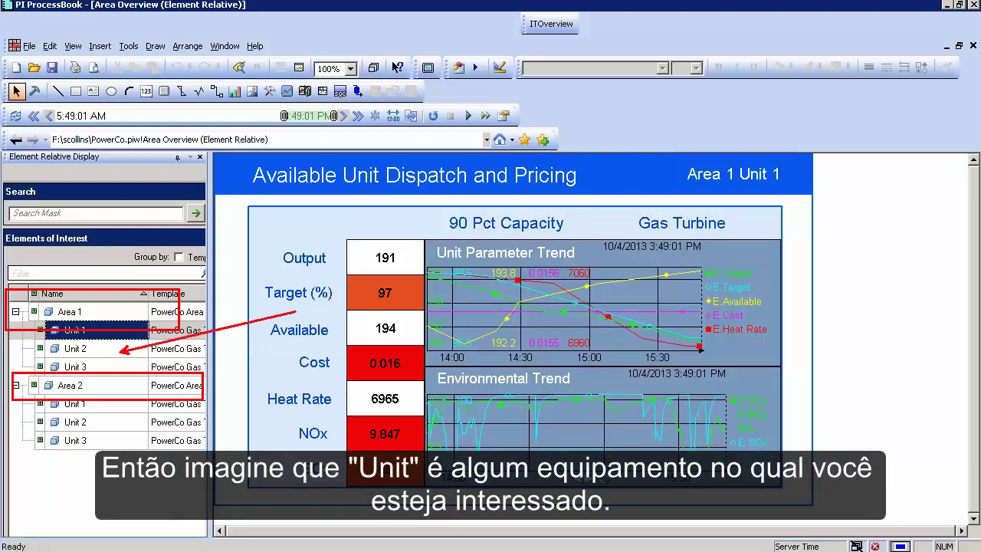
- Go through the units of Area 1 and Area 2 in the element relative display, ending on Area 2 Unit 3
click(76, 350)
click(79, 367)
click(81, 404)
click(87, 423)
click(87, 441)
click(88, 330)
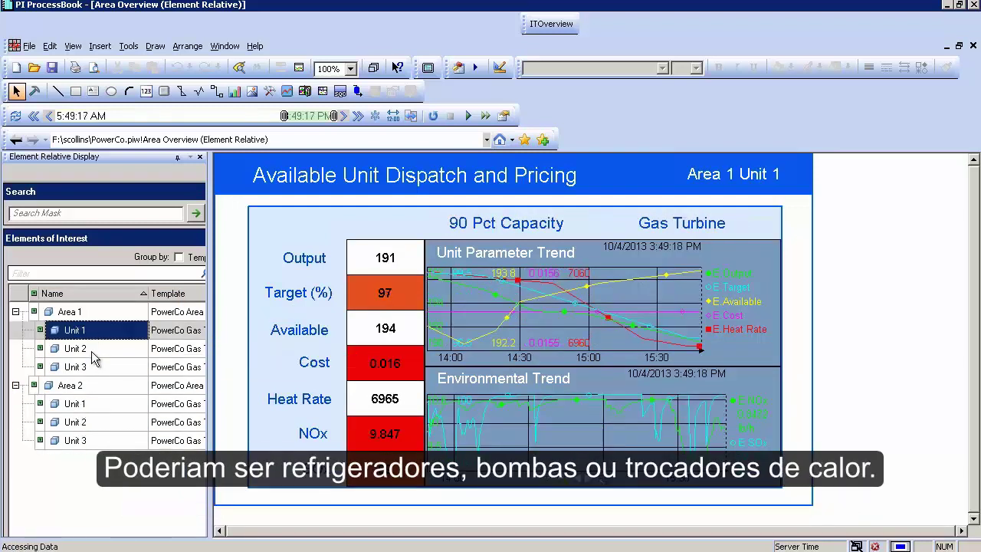
click(96, 349)
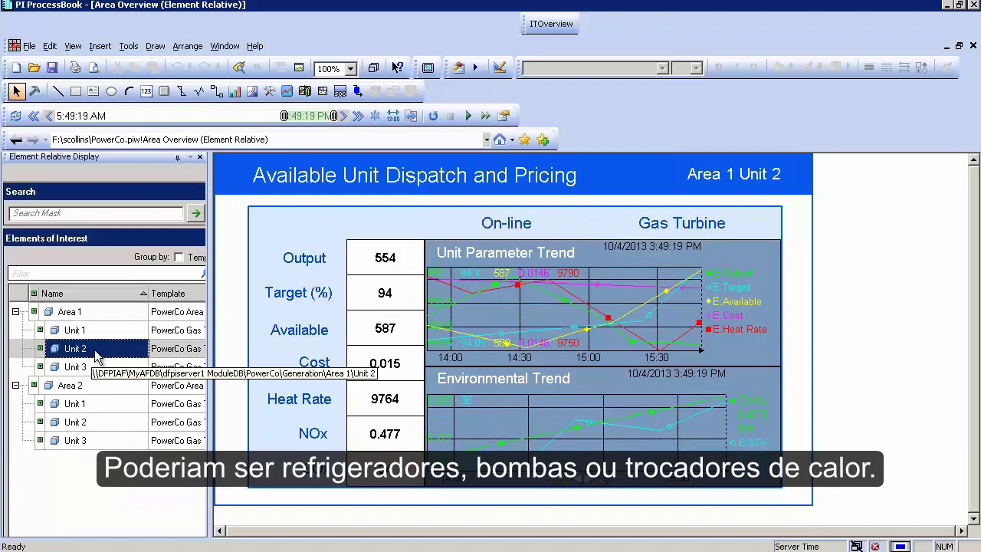
click(106, 331)
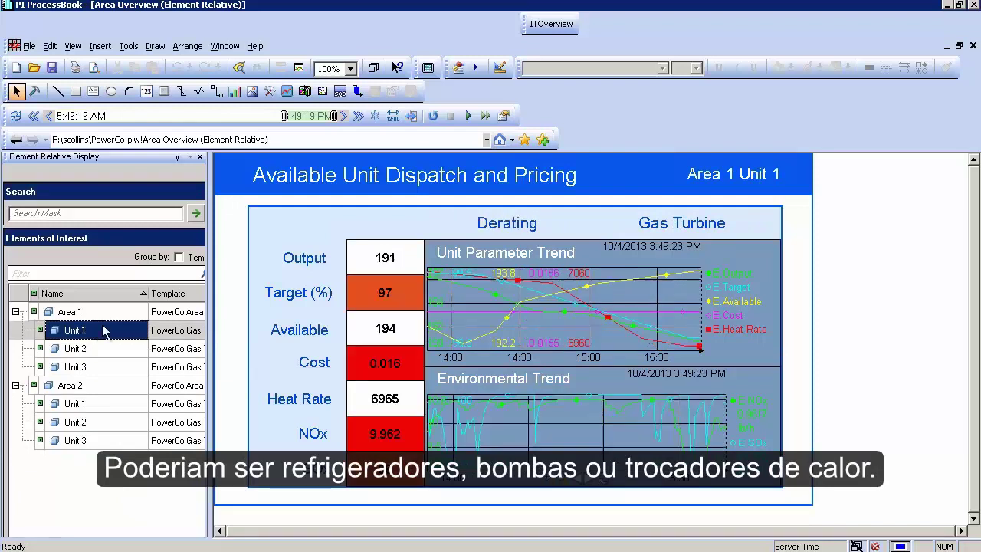
click(103, 367)
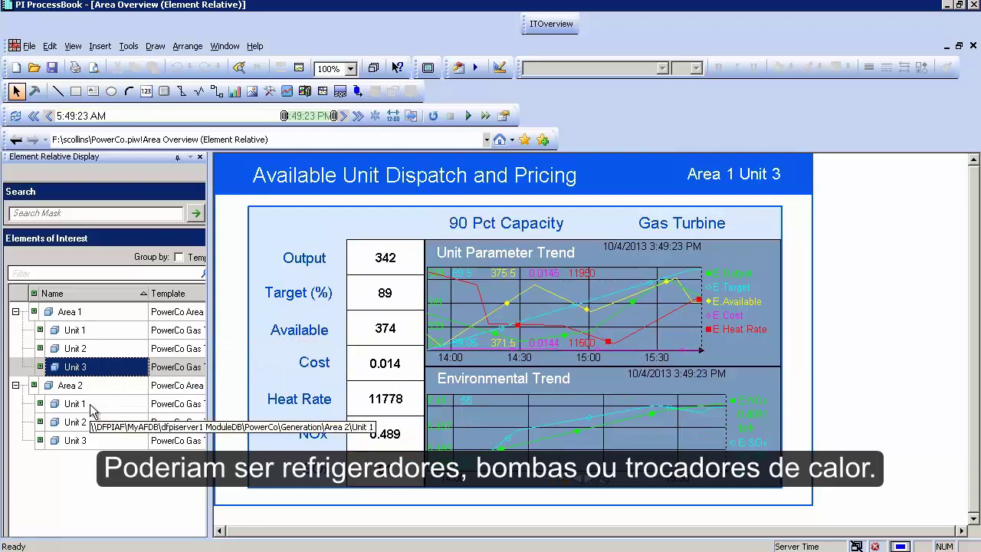
click(89, 404)
click(96, 422)
click(115, 440)
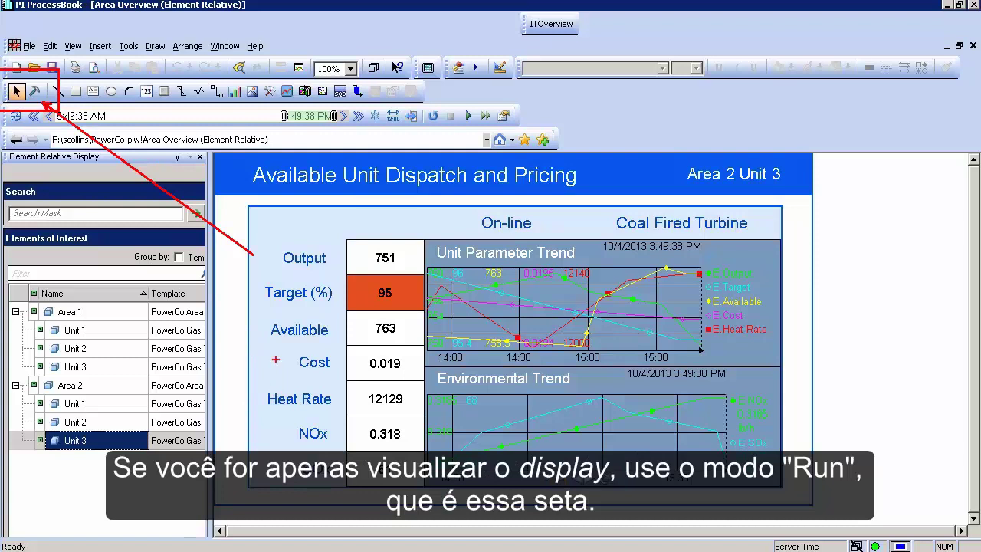
drag(16, 102, 11, 274)
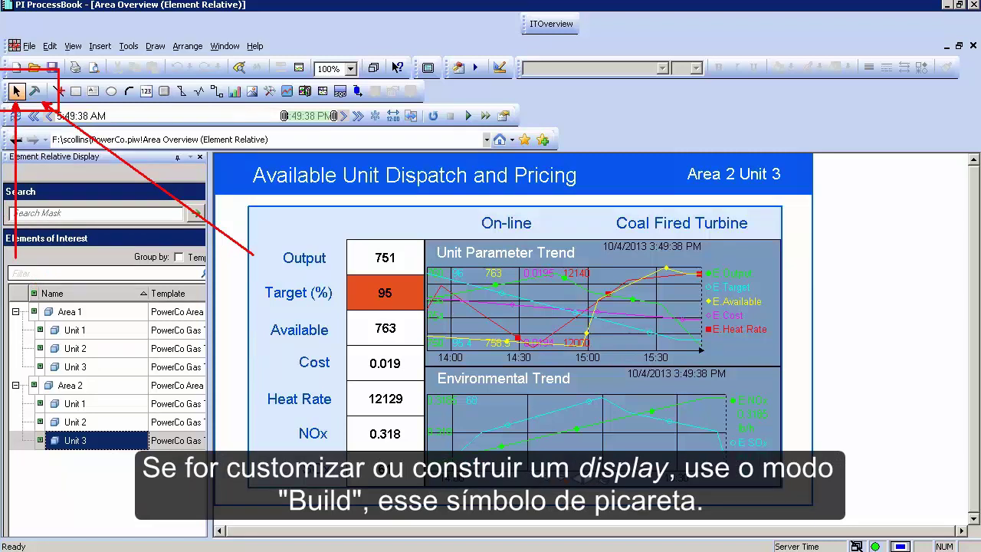
mouse_move(13, 70)
mouse_down()
mouse_move(59, 109)
mouse_move(123, 50)
mouse_up()
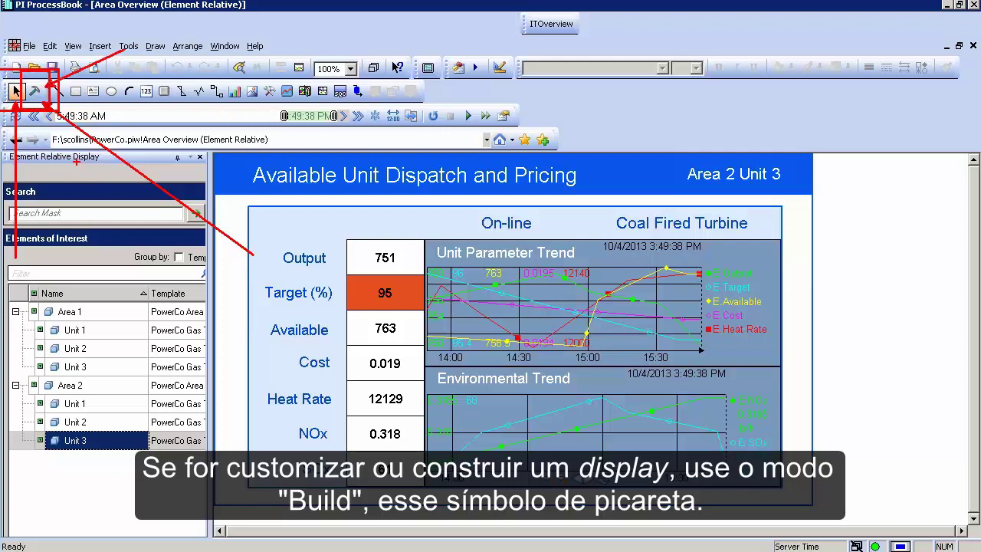
key(Escape)
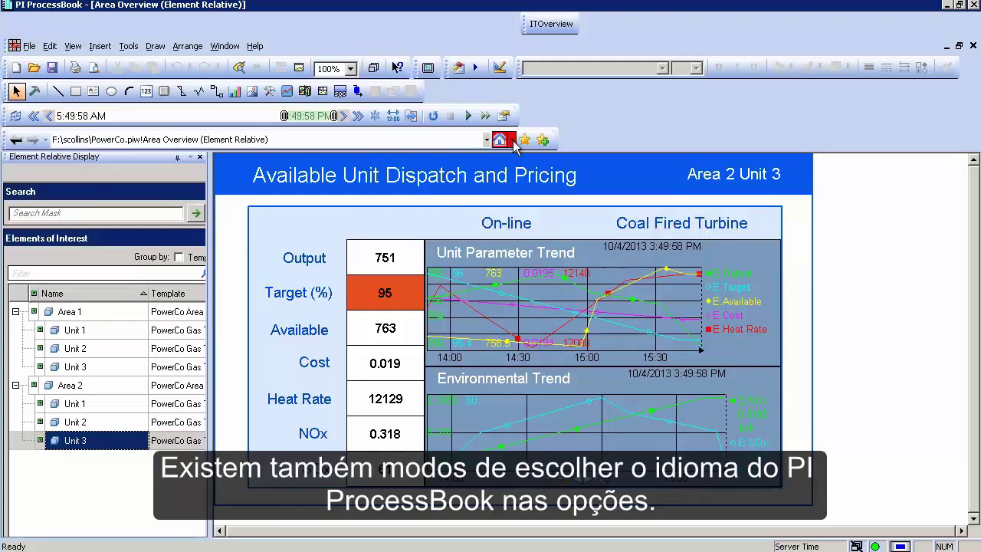
- Hide the ITOverview and Symbol Formatting toolbars and place the Time Range and Playback toolbar beside the Drawing toolbar
right_click(526, 23)
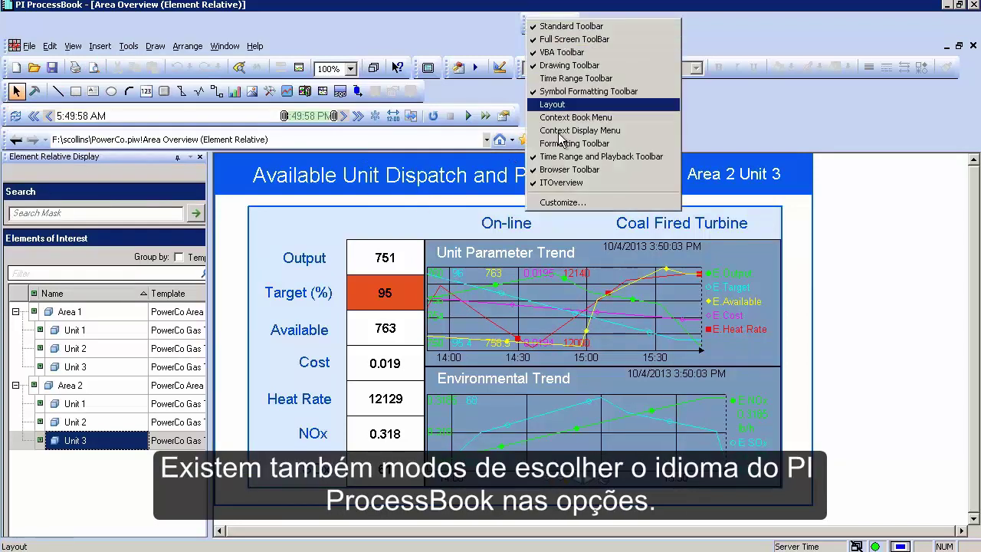
click(562, 183)
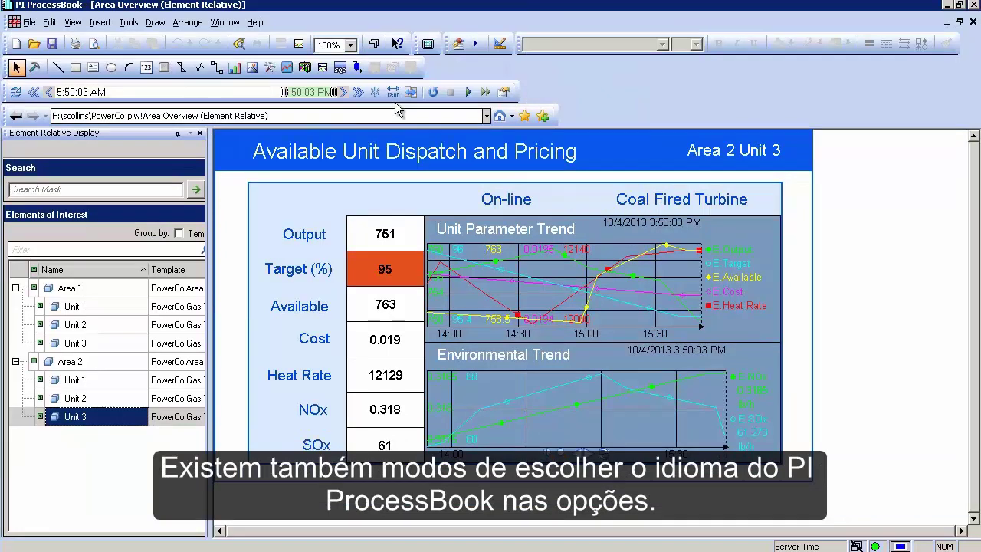
mouse_move(120, 93)
mouse_down()
mouse_move(360, 93)
mouse_move(433, 74)
mouse_up()
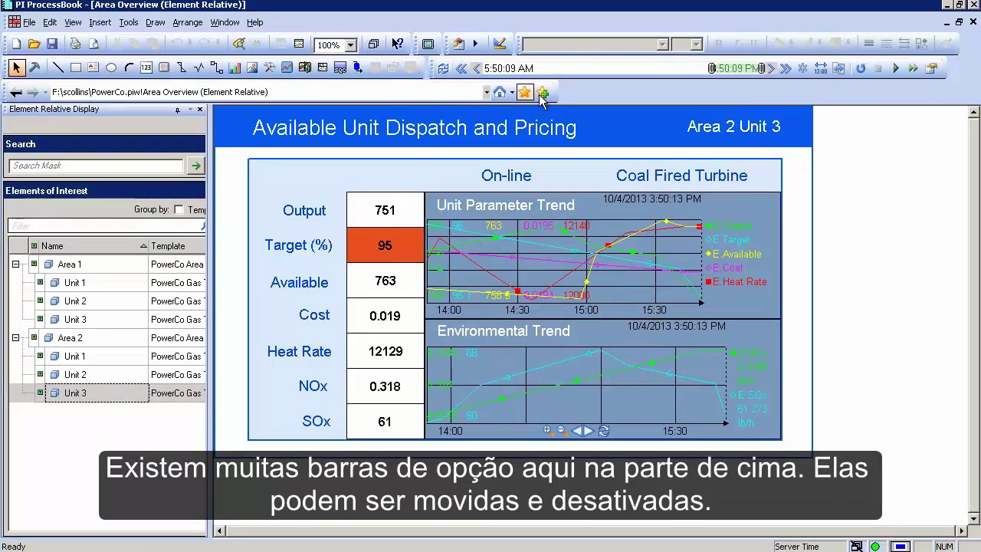
right_click(518, 45)
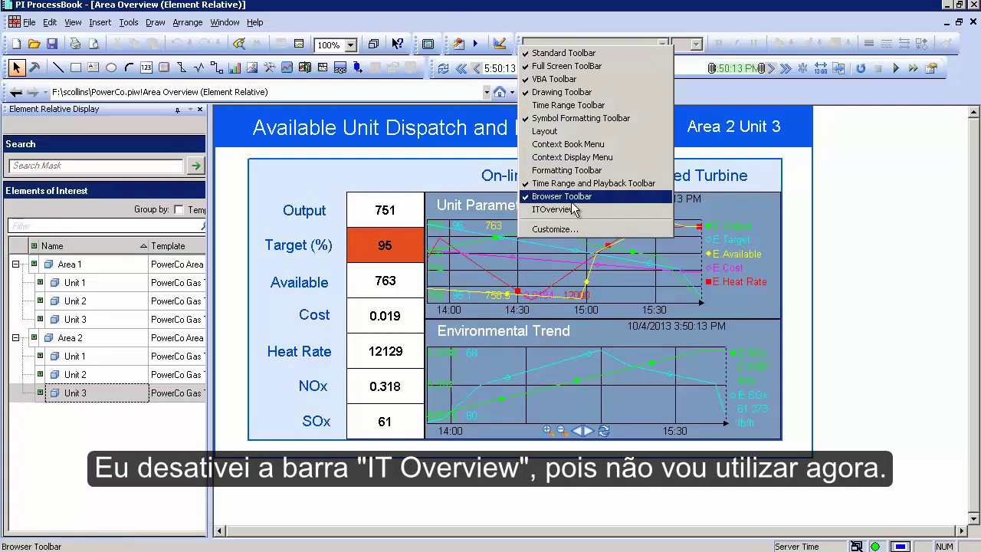
click(568, 119)
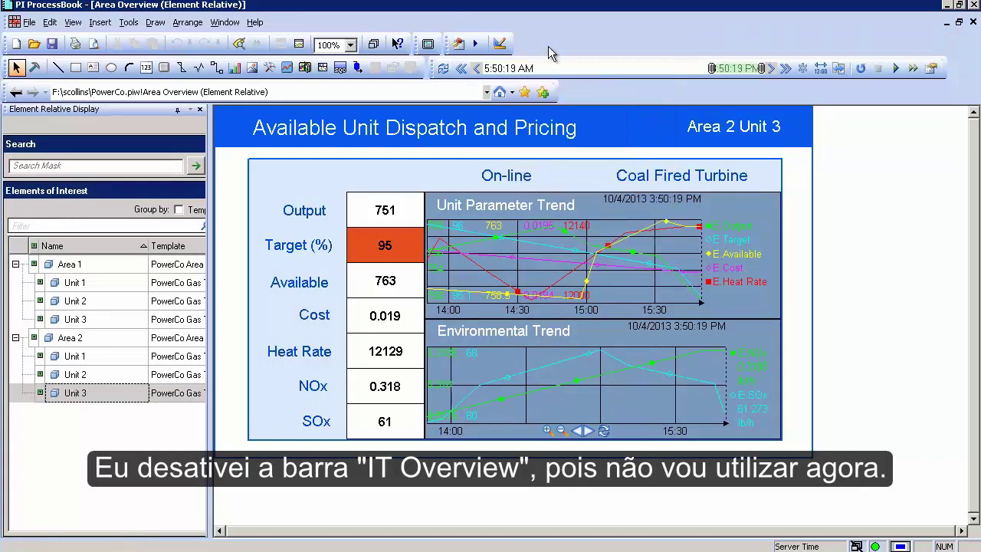
- Review the Area 1 and Area 2 units in full-screen mode, ending on Area 2 Unit 3, and return to the normal view
click(428, 44)
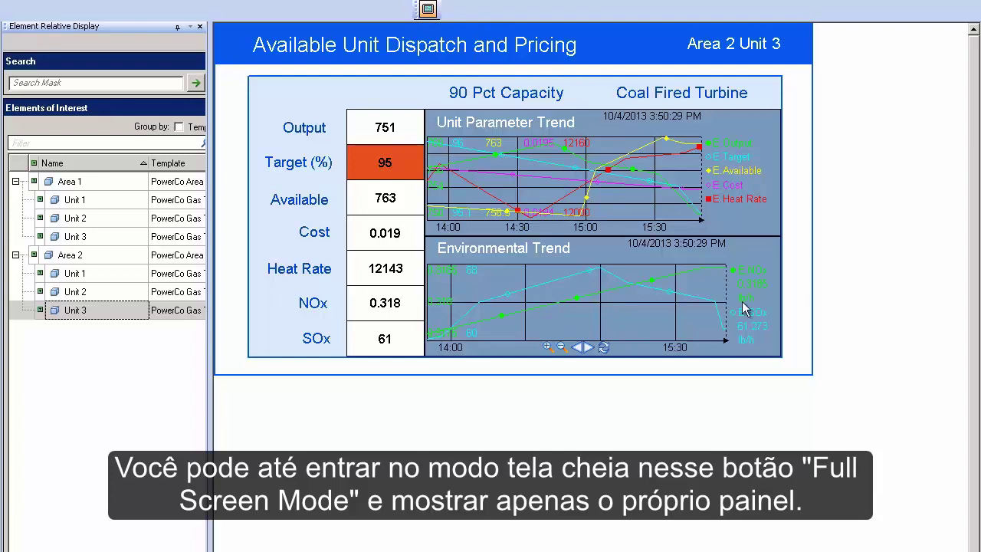
click(69, 199)
click(80, 219)
click(88, 238)
click(86, 273)
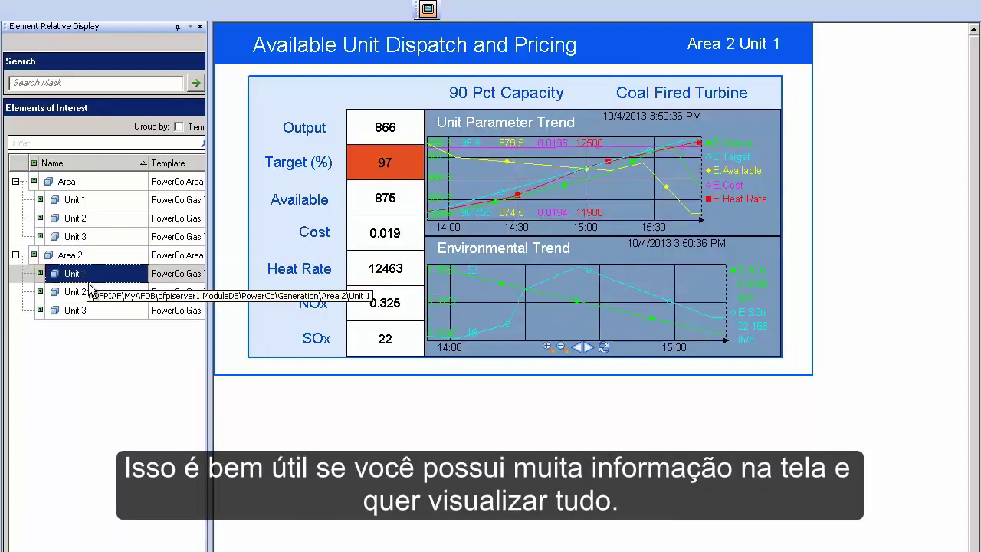
click(87, 293)
click(88, 310)
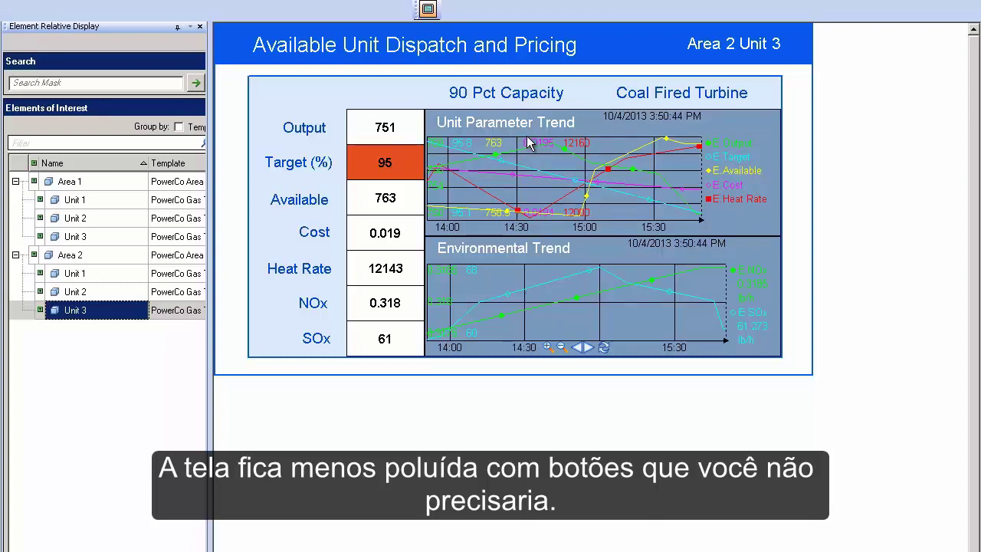
click(429, 11)
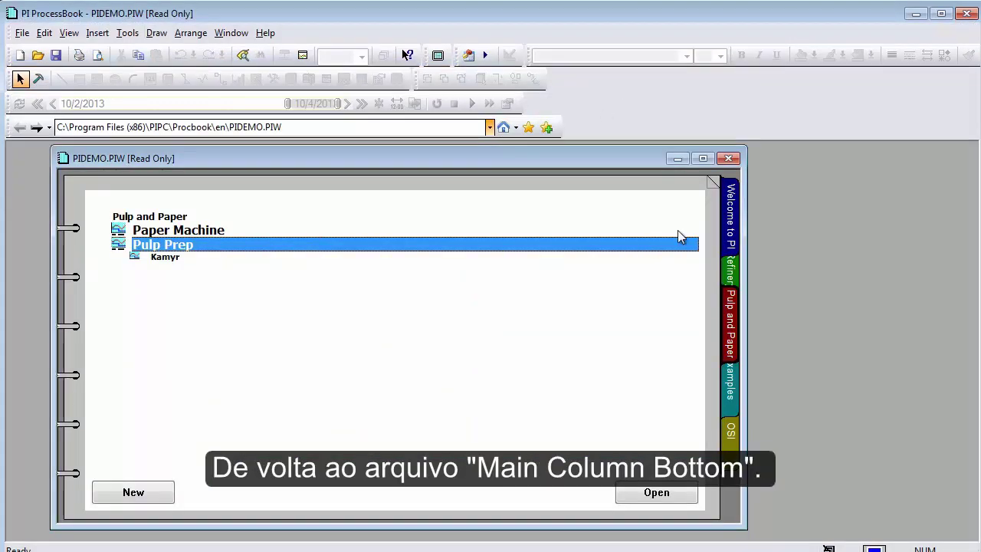
- Open the Main Column Bottom display from the Refinery section of the PIDEMO.PIW book and maximize its window
click(731, 222)
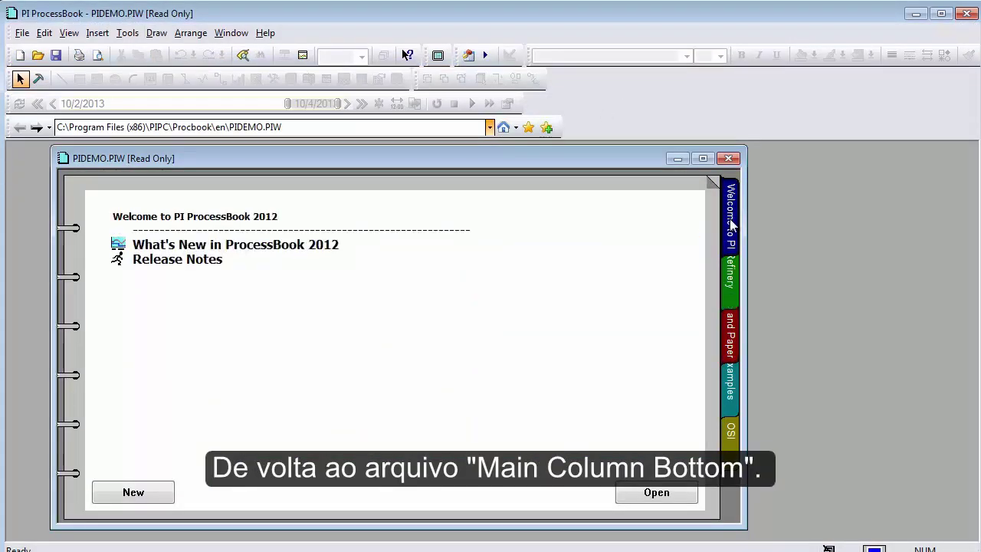
click(726, 276)
double_click(210, 226)
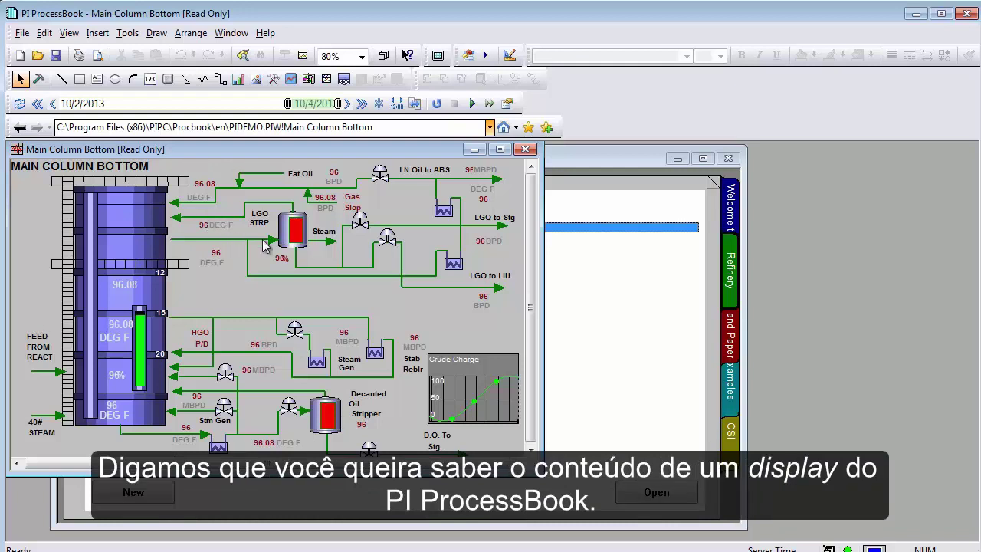
double_click(353, 157)
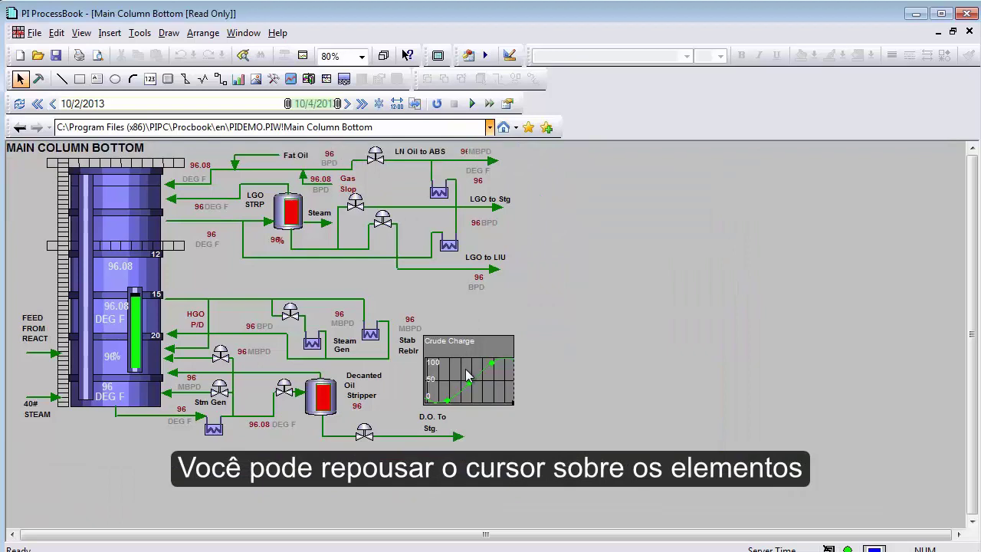
- Check the tag details of the Decanted Oil Stripper value and the column's level bar, and enlarge the Crude Charge trend to full size
mouse_move(358, 410)
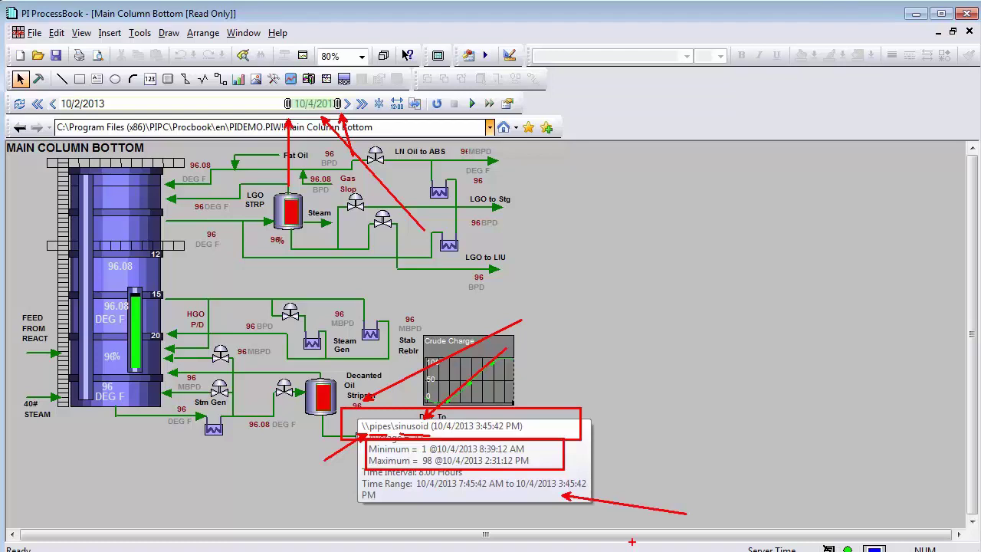
mouse_move(134, 333)
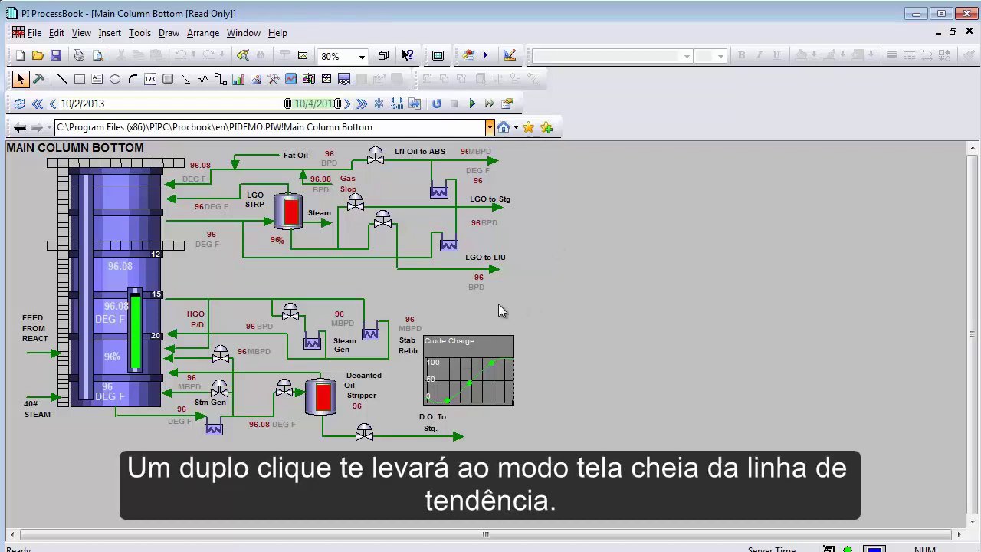
click(474, 351)
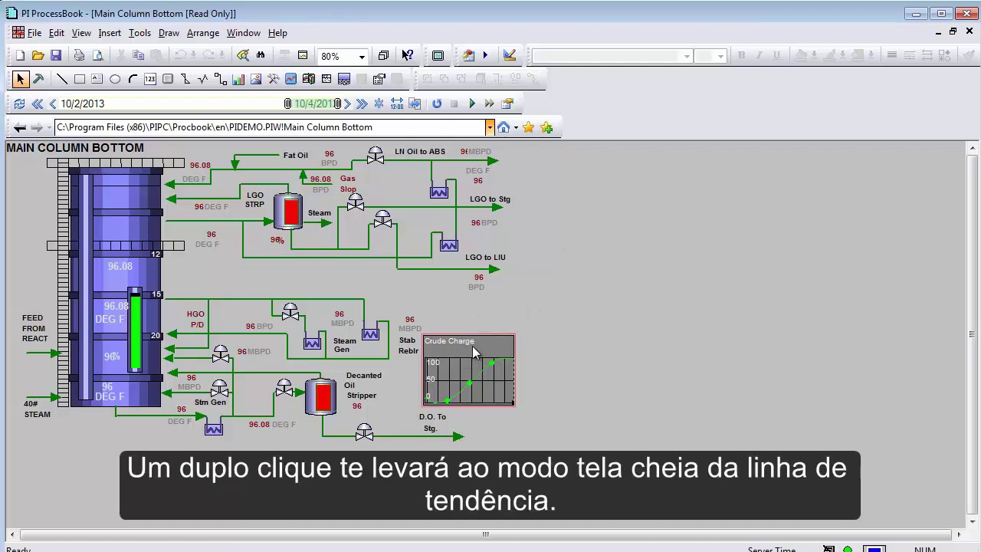
double_click(474, 351)
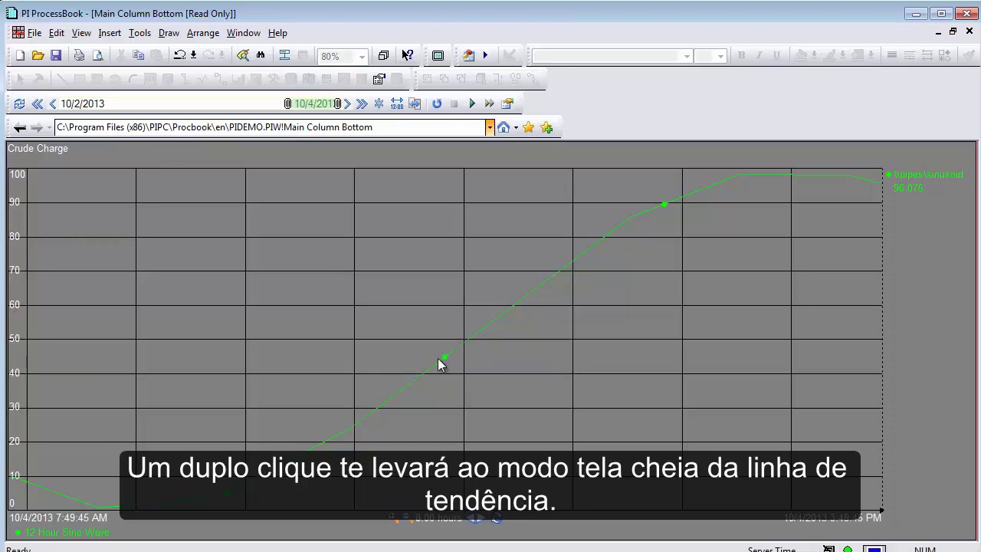
- Zoom the Crude Charge trend out beyond a 5.33-day span and back in to 16 hours
click(407, 519)
click(407, 520)
click(407, 519)
click(407, 519)
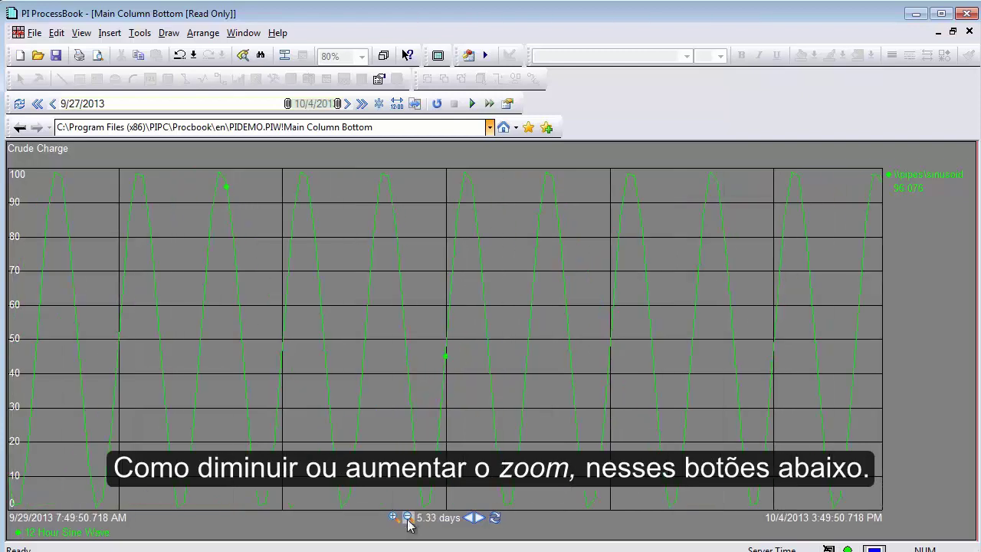
click(407, 520)
click(392, 518)
click(392, 519)
click(392, 518)
click(392, 519)
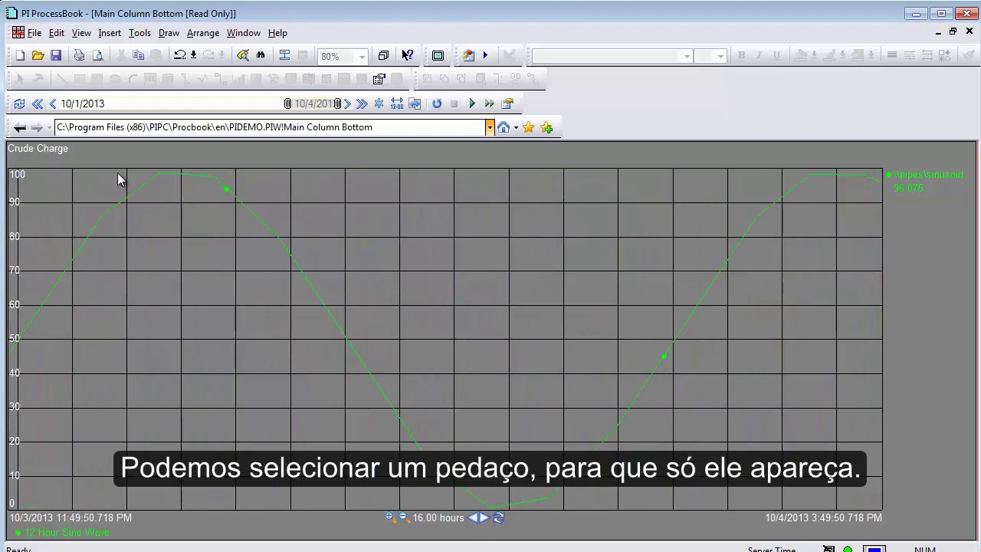
- Zoom in on a portion of the trend of about 2.78 hours, narrow it to about 22.55 minutes, and revert to the original time range
drag(682, 430, 796, 498)
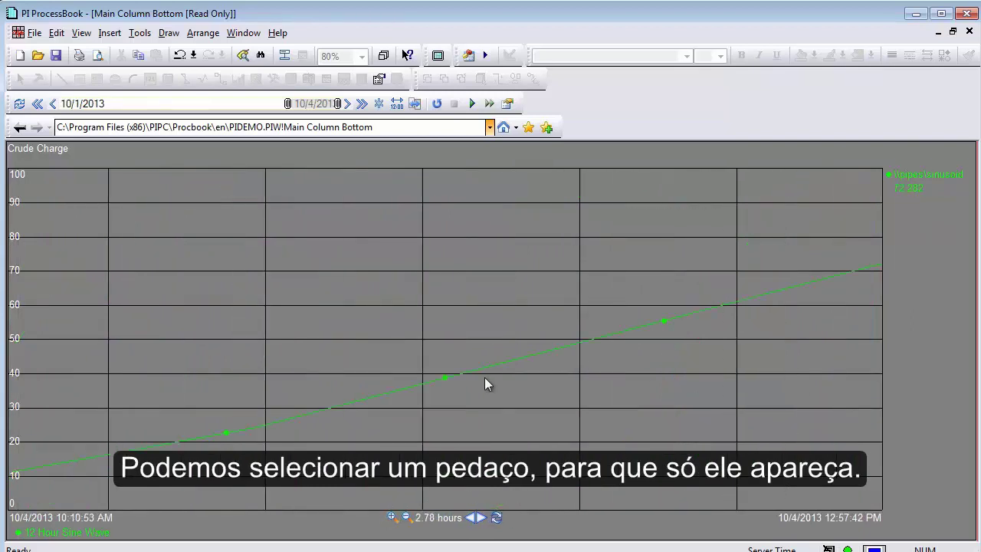
drag(456, 290, 568, 502)
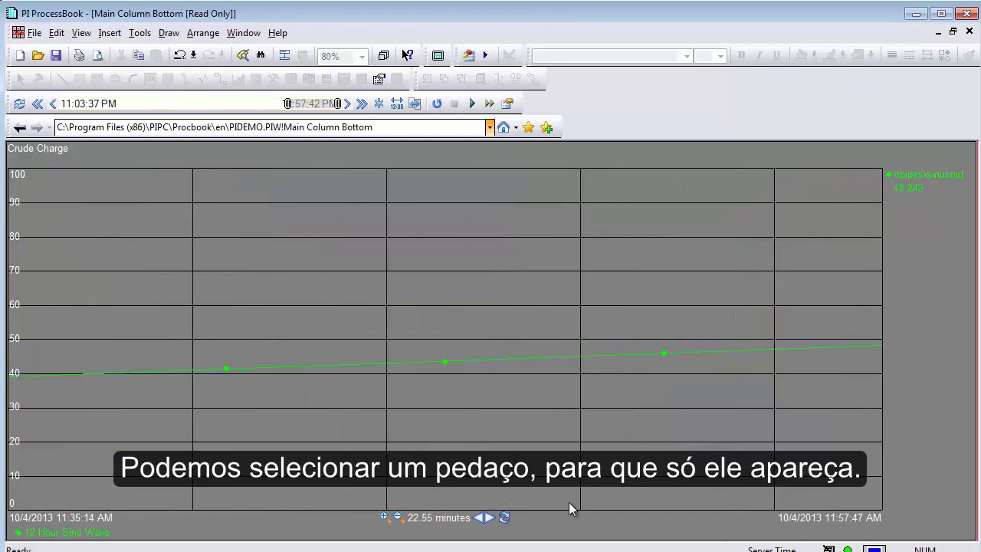
click(504, 518)
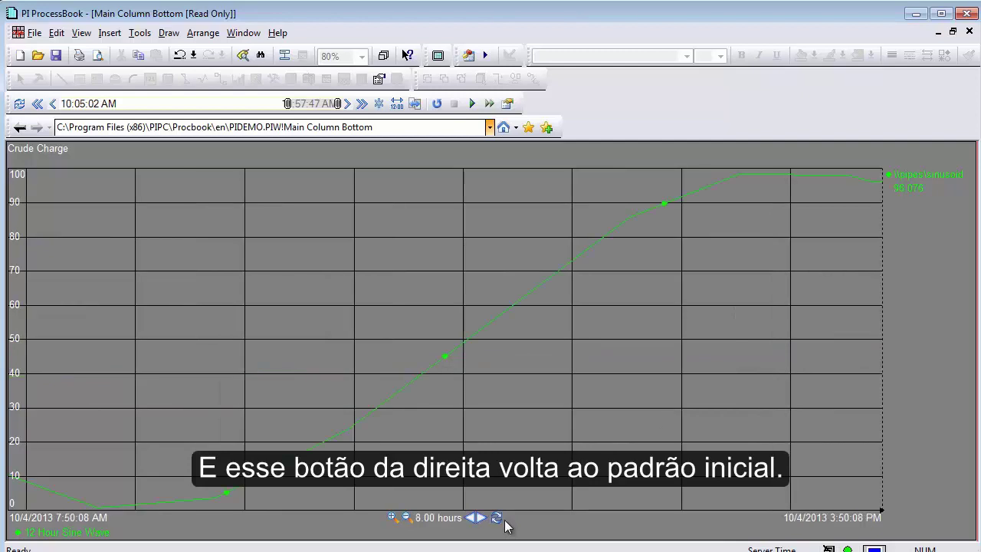
- Widen the trend to 16 hours, shift it several periods back and one forward in time, and restore its original range
click(405, 518)
click(472, 517)
click(472, 518)
click(472, 517)
click(472, 518)
click(484, 518)
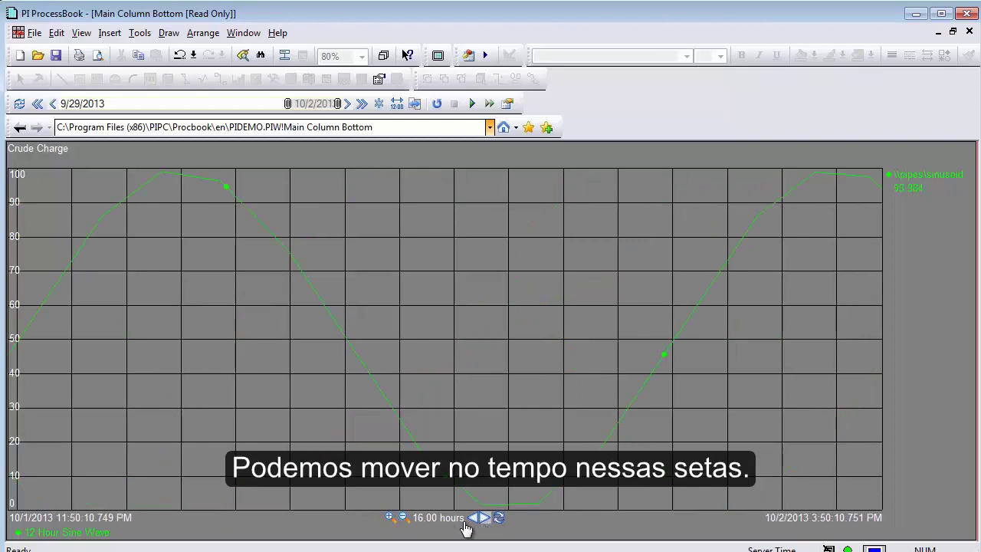
click(498, 518)
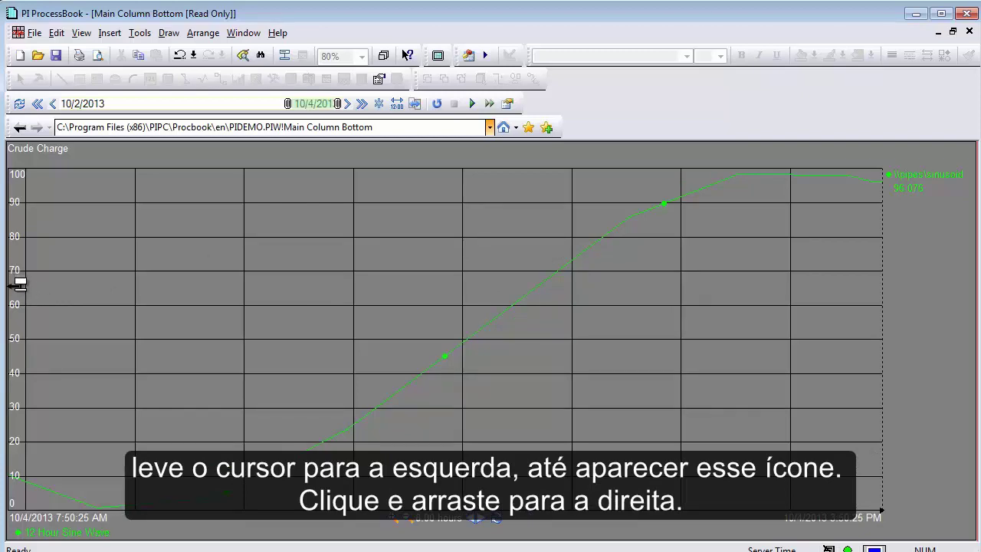
- Place two trend cursors on the Crude Charge trend, at about 12:28:34 PM and 11:59:30 AM
drag(13, 289, 303, 307)
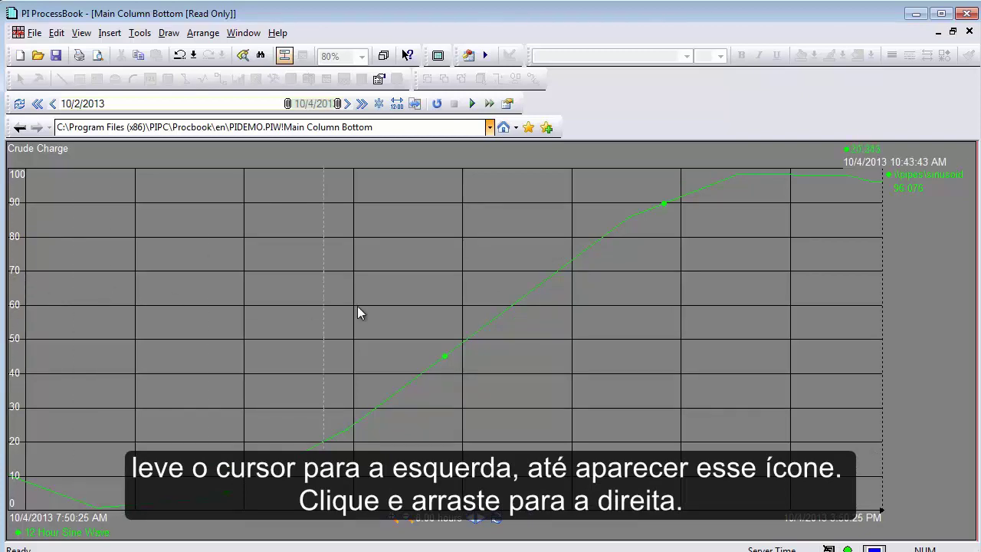
drag(537, 316, 514, 343)
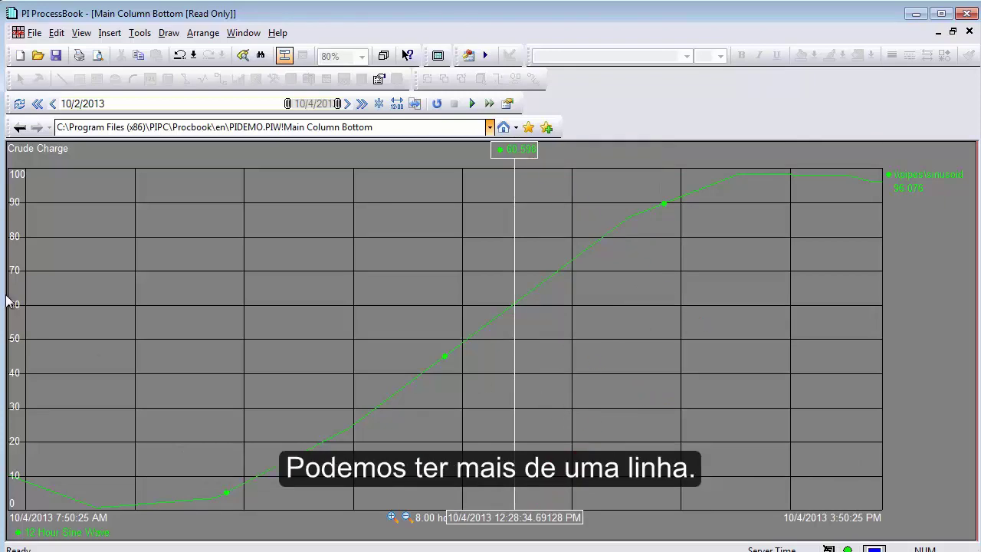
click(462, 314)
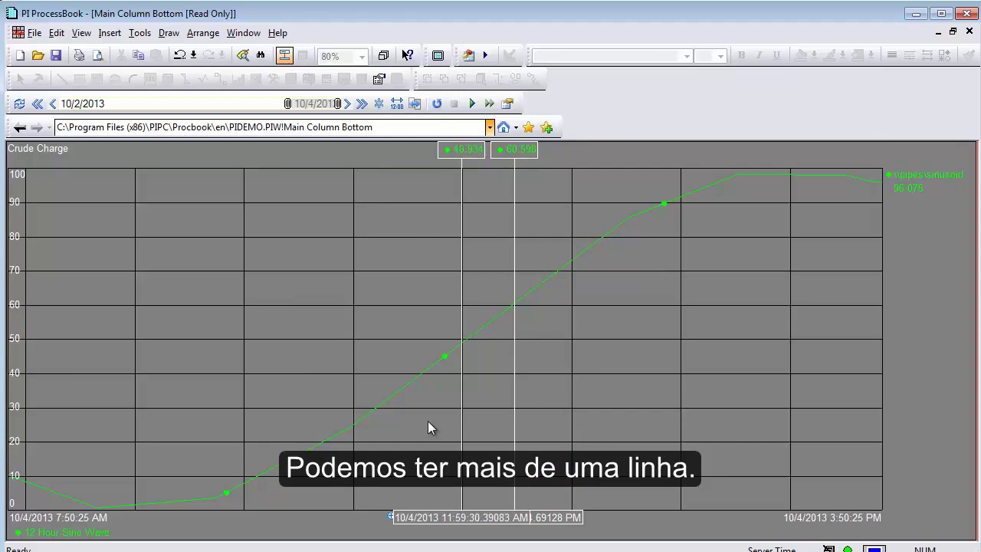
- Nudge the earlier trend cursor back to about 11:51:30 AM and return from the enlarged trend to the display
key(Left)
key(Left)
key(Left)
key(Left)
key(Left)
key(Left)
key(Left)
key(Left)
key(Left)
key(Left)
key(Left)
key(Left)
key(Left)
key(Left)
key(Left)
key(Left)
key(Left)
key(Left)
key(Left)
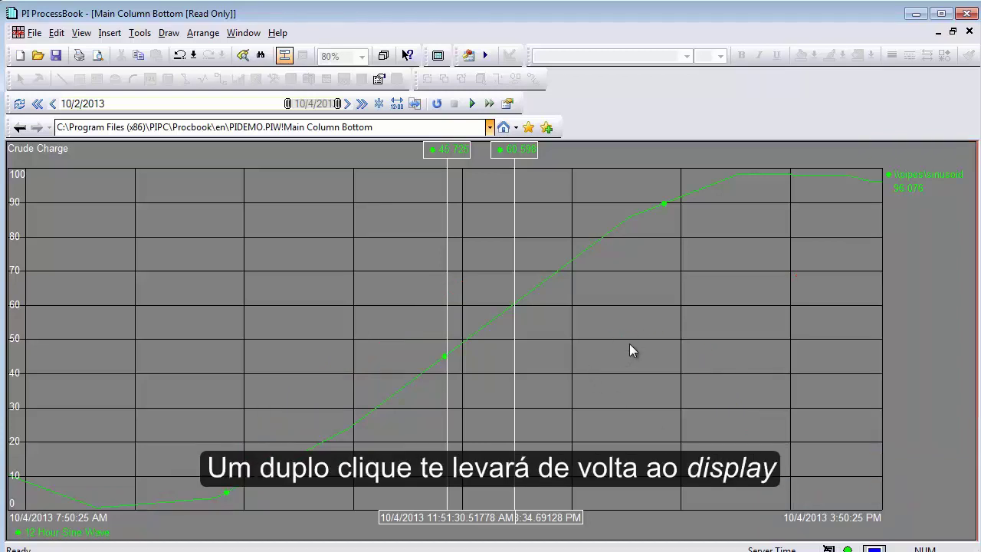
double_click(675, 278)
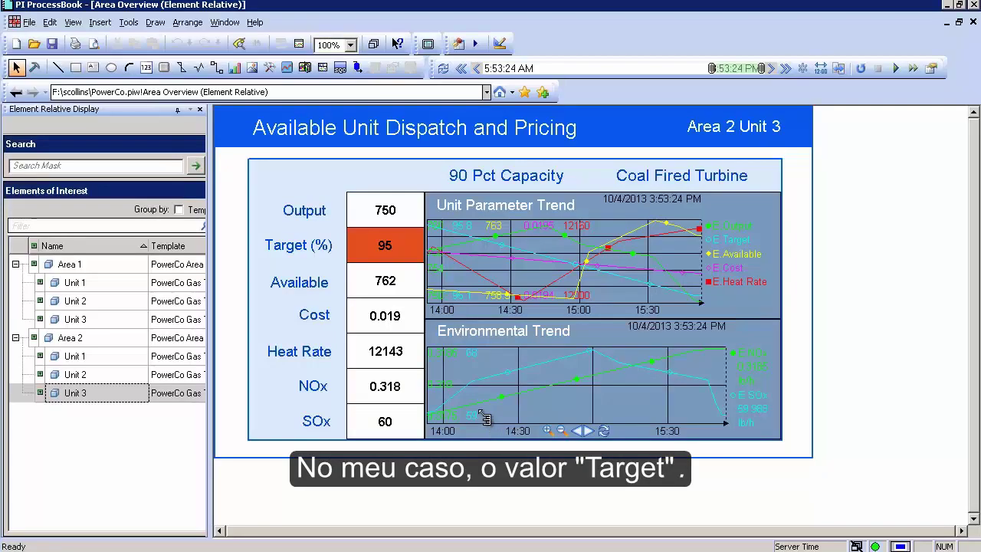
- Show the Details of the Area 2 Unit 3 display's items and check the data of the Target (%) and Available values
click(294, 255)
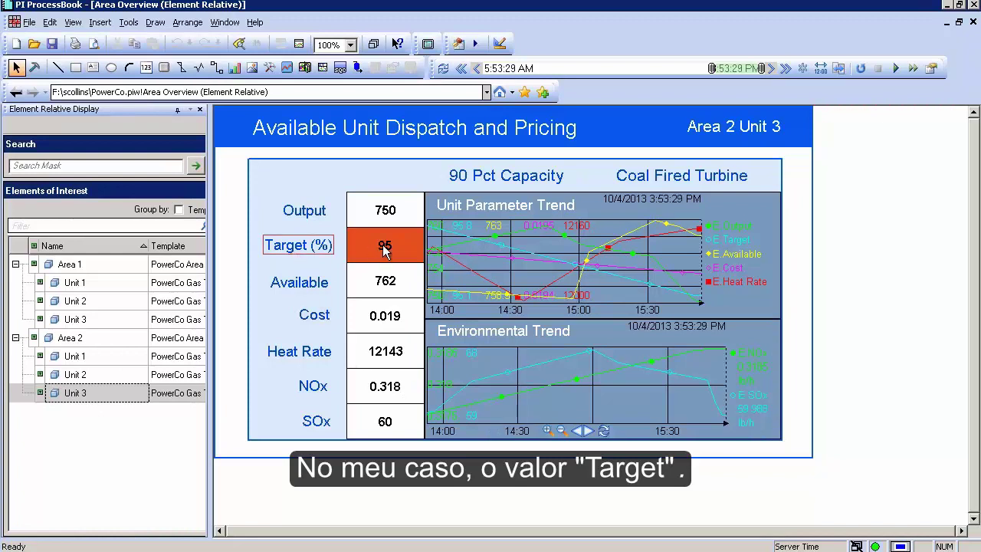
mouse_move(385, 251)
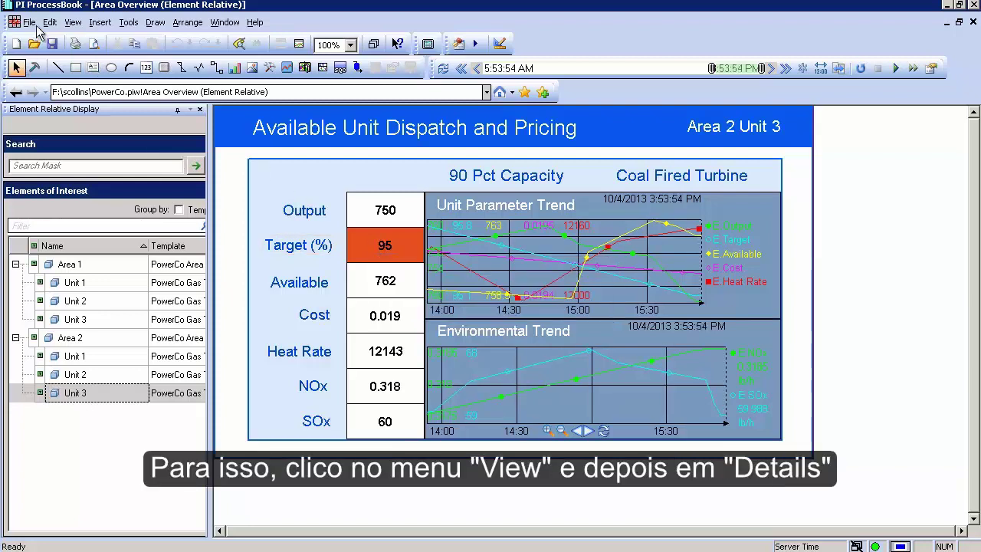
click(29, 22)
click(73, 23)
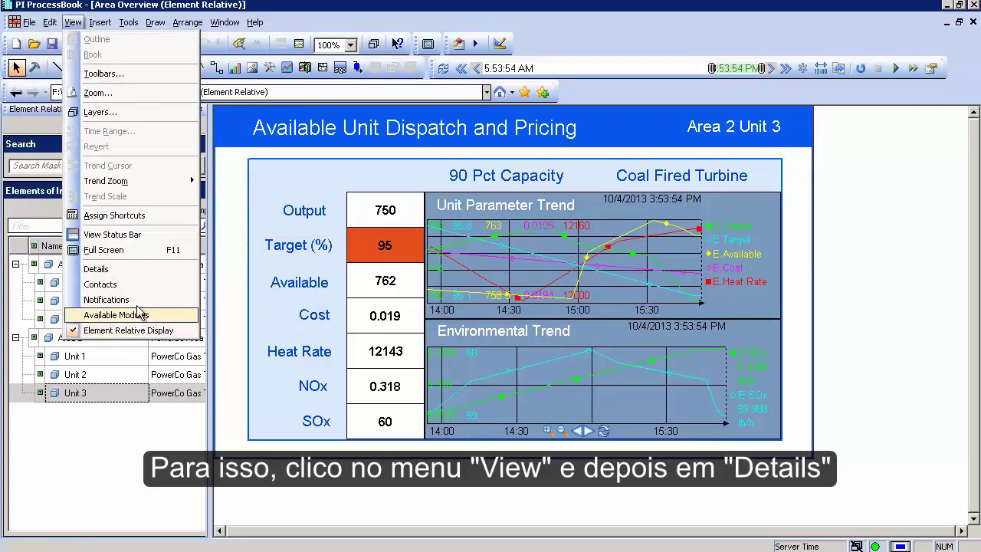
click(130, 269)
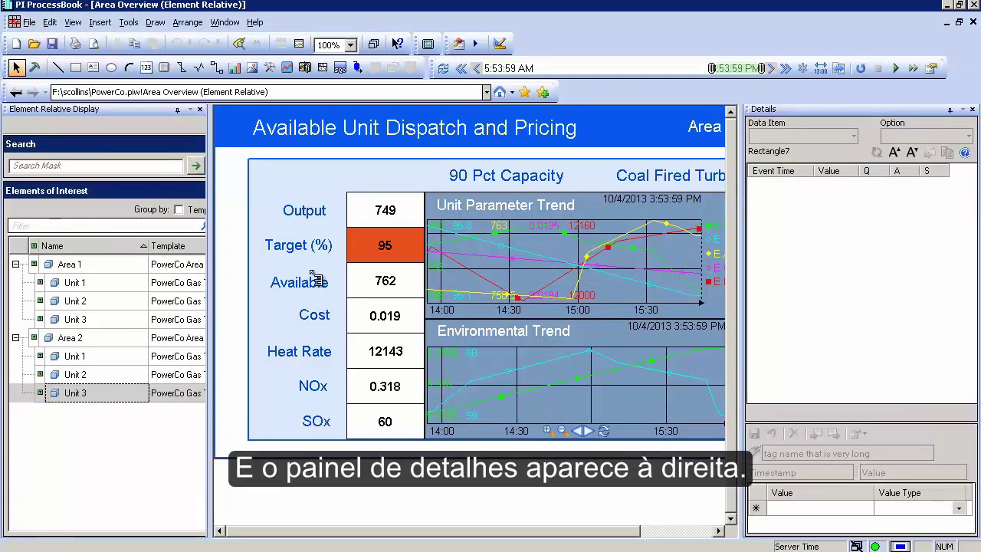
click(385, 250)
click(382, 284)
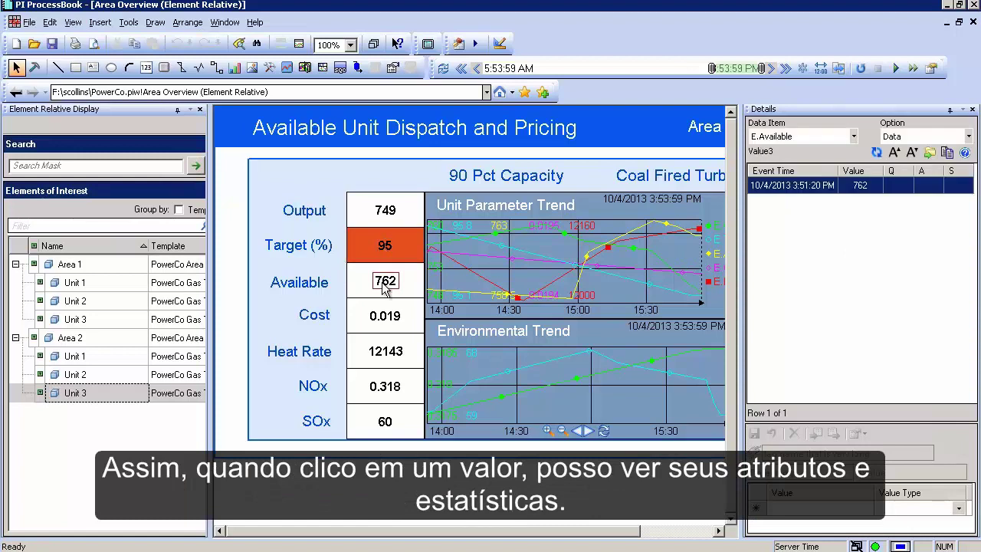
- Examine the Point Attributes of the Heat Rate value
mouse_move(394, 303)
click(385, 351)
click(919, 137)
click(904, 171)
click(904, 137)
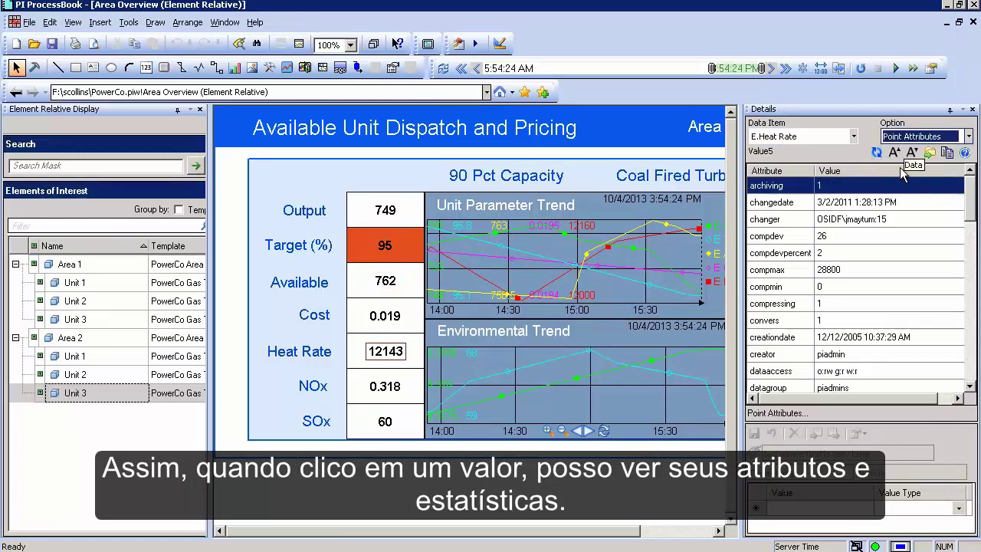
click(898, 170)
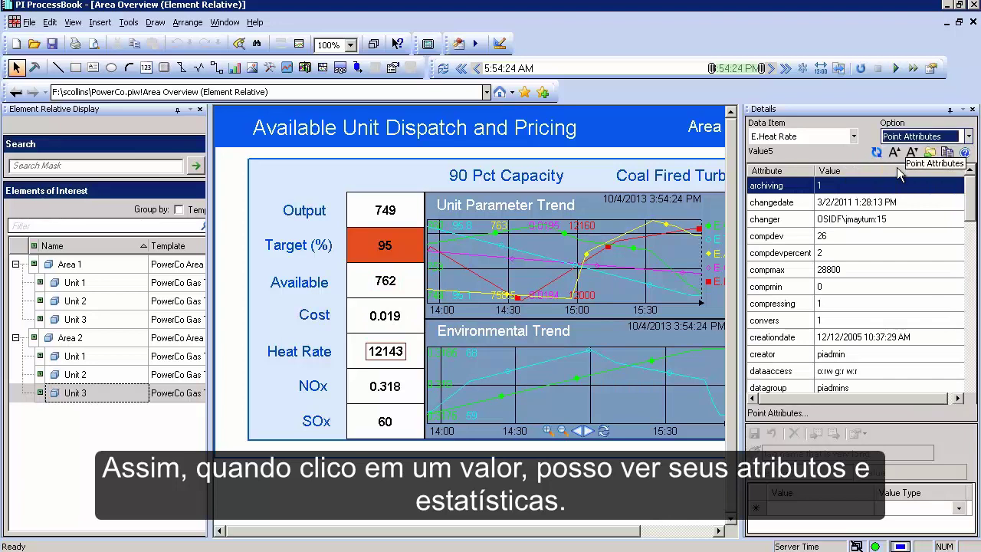
drag(975, 199, 957, 185)
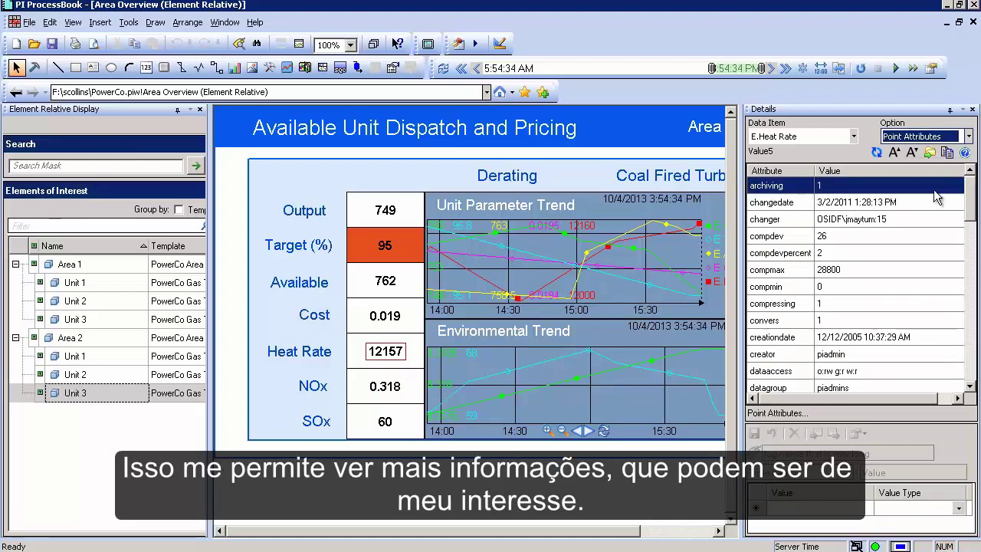
- Examine the Heat Rate statistics and their time interval, and switch back to Data to check the NOx value
click(968, 136)
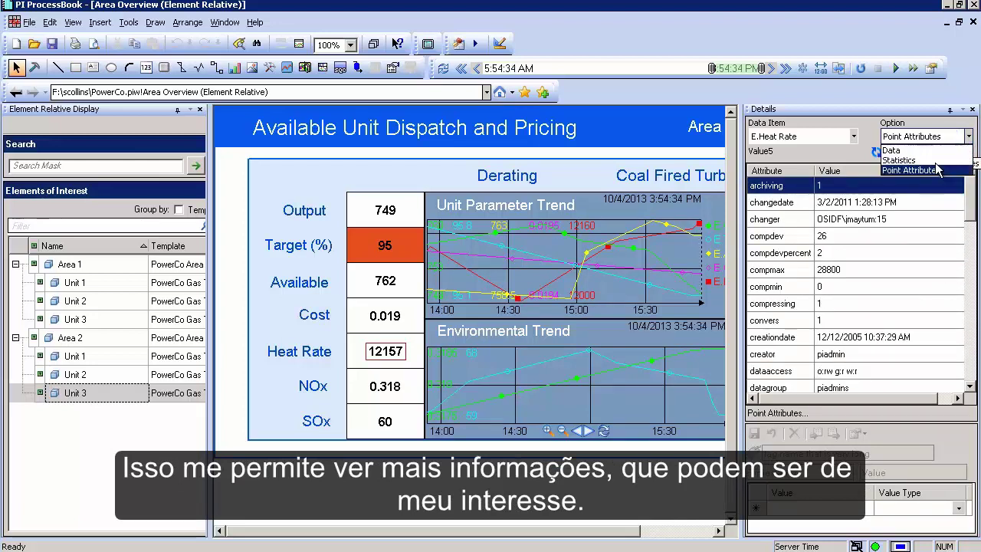
click(900, 160)
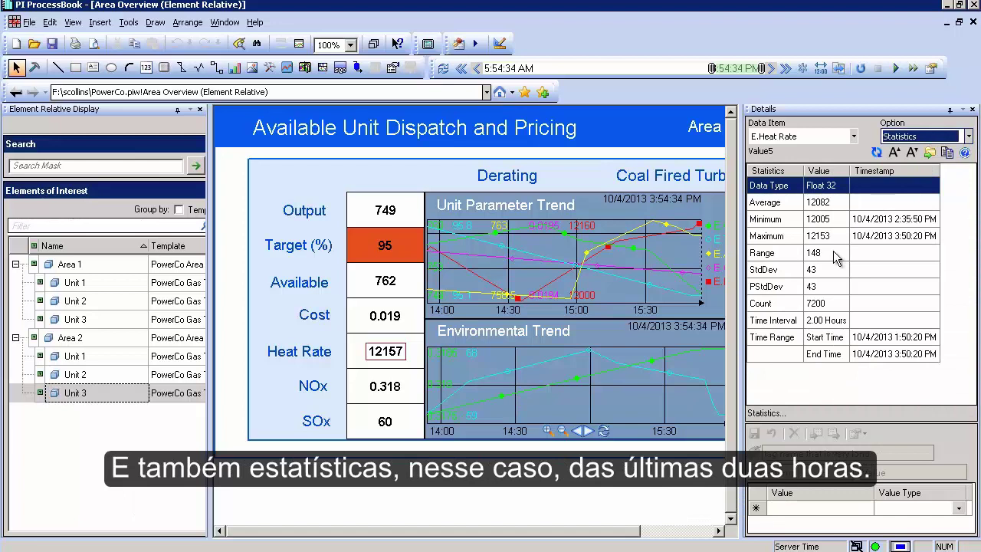
click(815, 328)
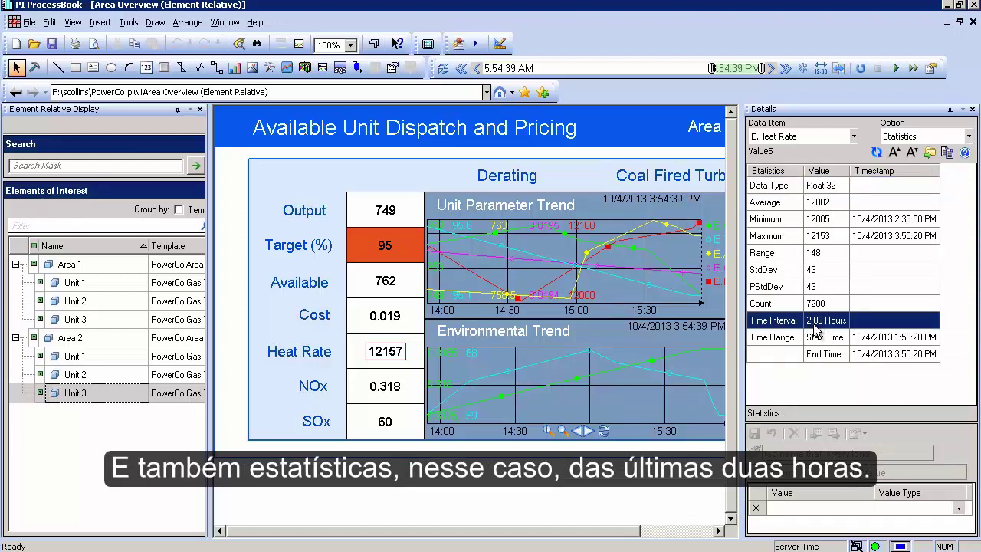
click(928, 137)
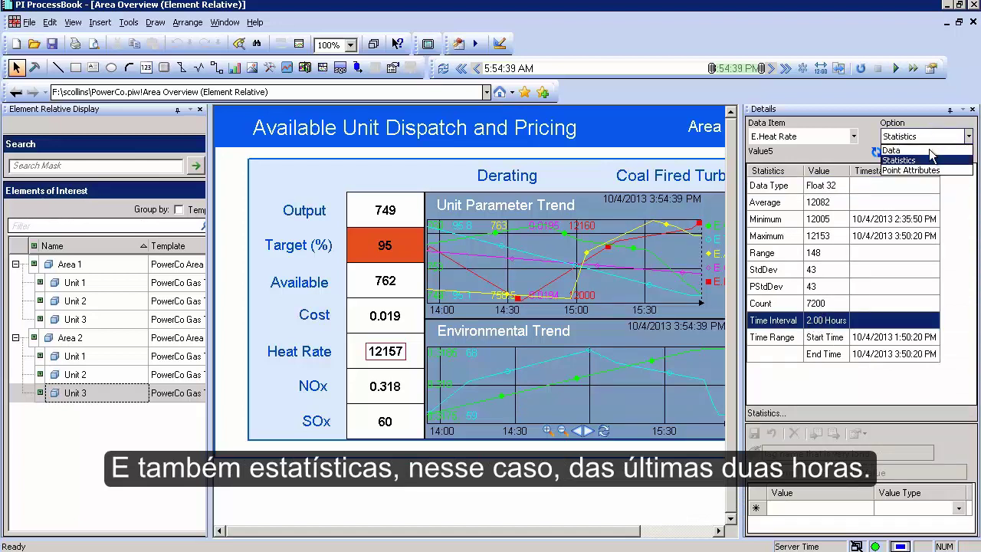
click(928, 149)
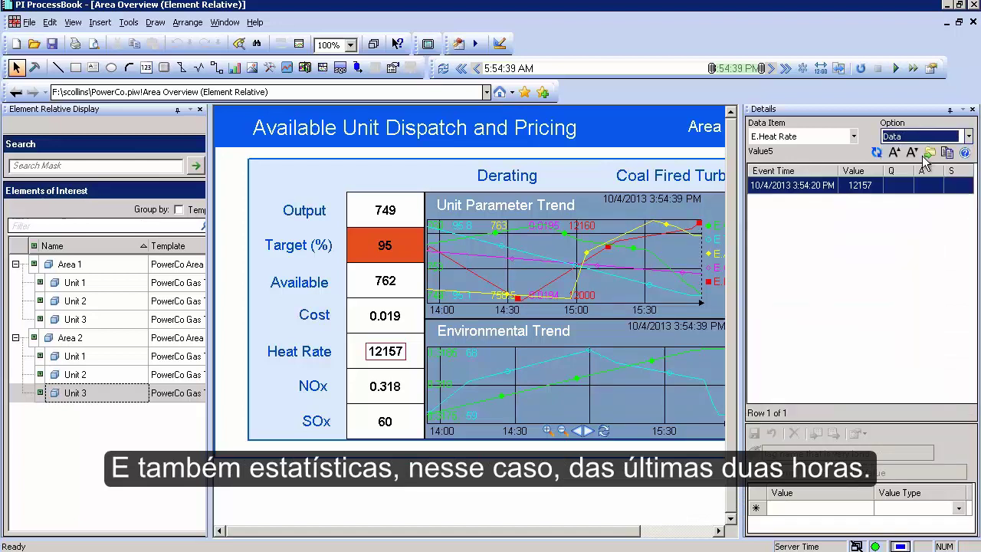
click(384, 385)
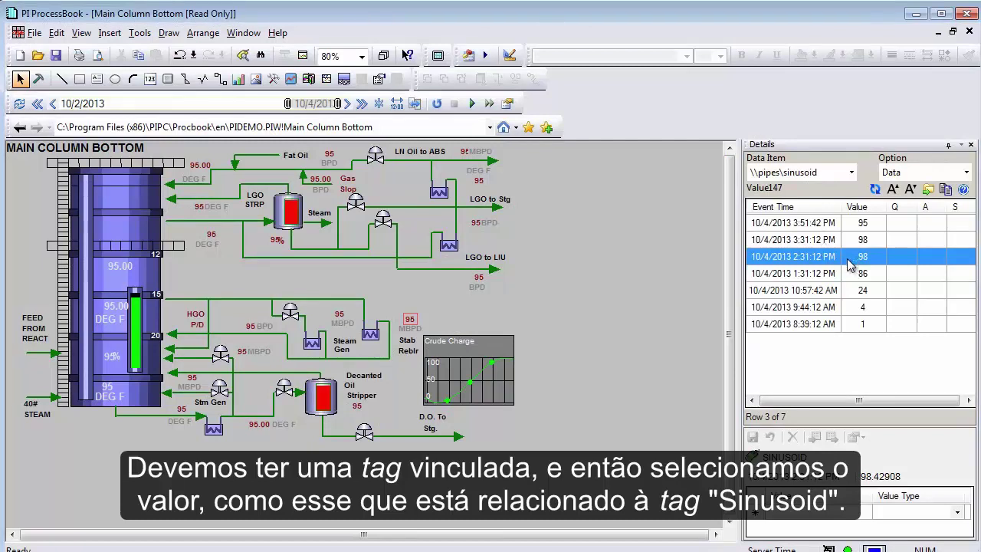
- Annotate the 1:31:12 PM event of the Decanted Oil Stripper value with the text "Too High!"
click(358, 407)
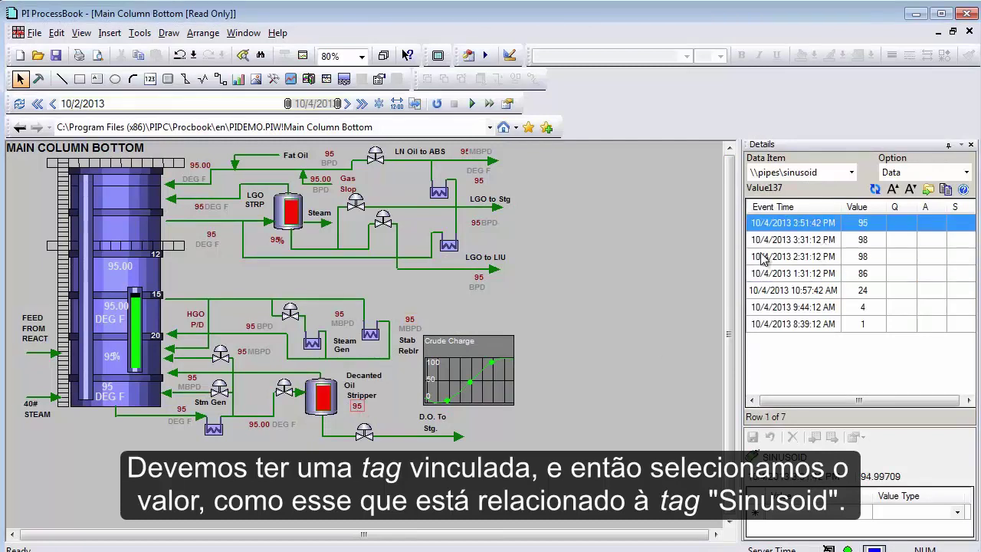
click(858, 274)
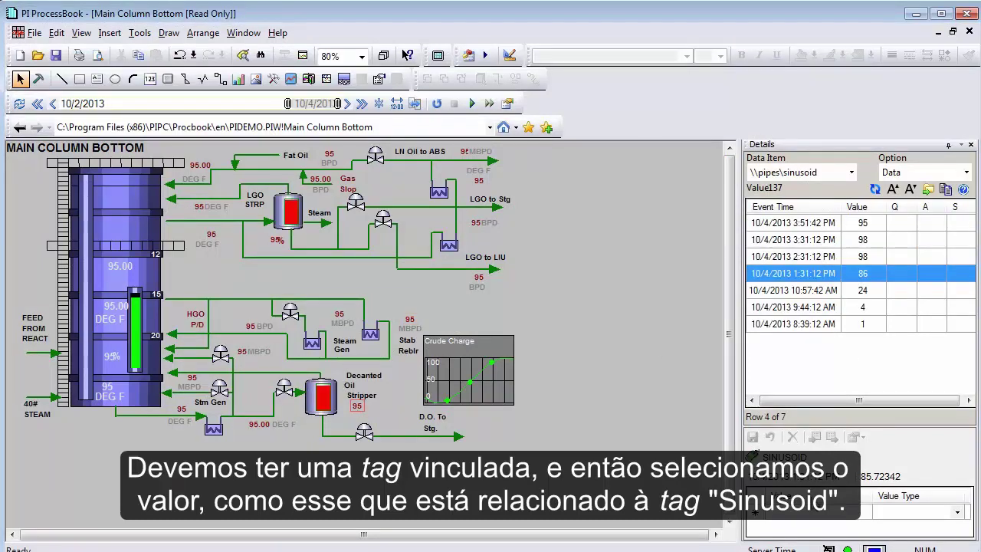
click(800, 515)
click(797, 513)
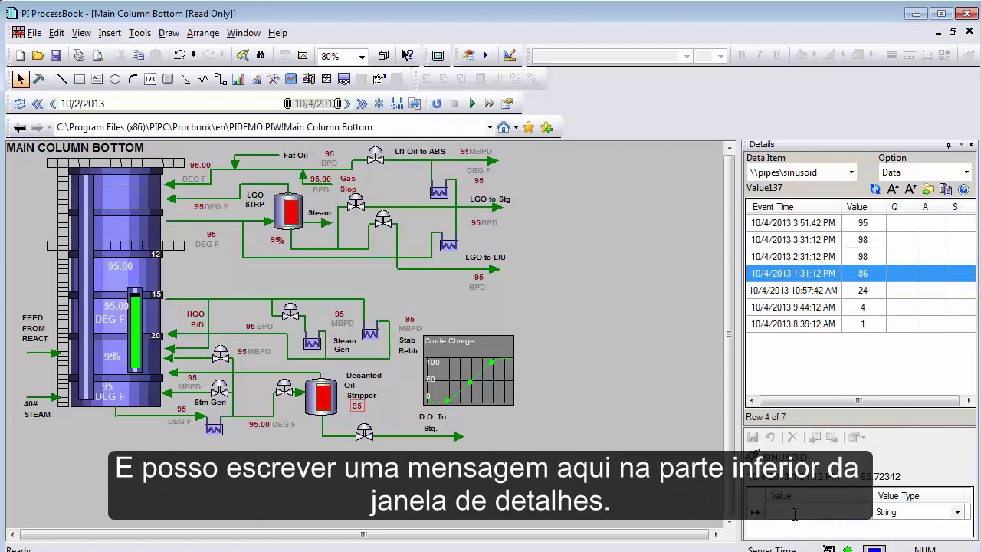
text(M)
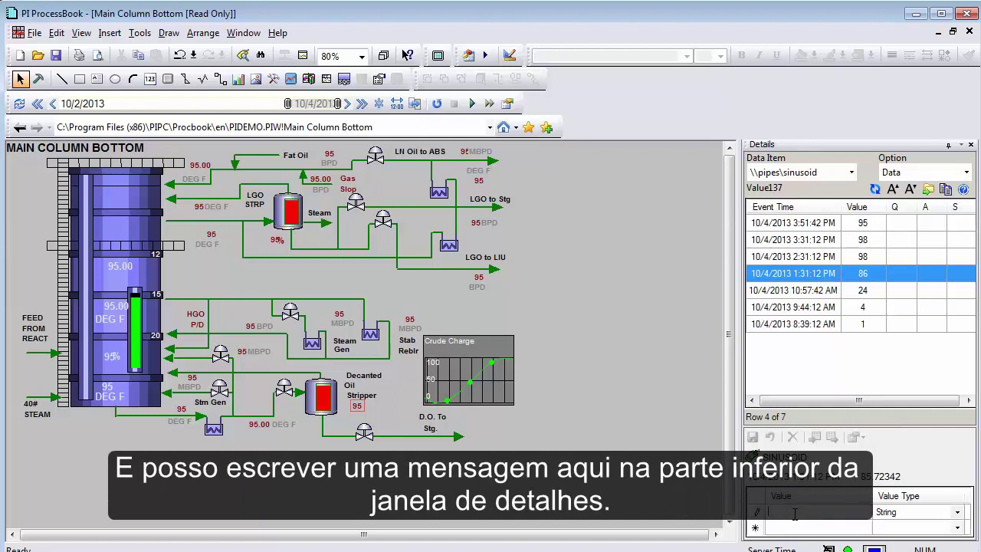
text(oo High!)
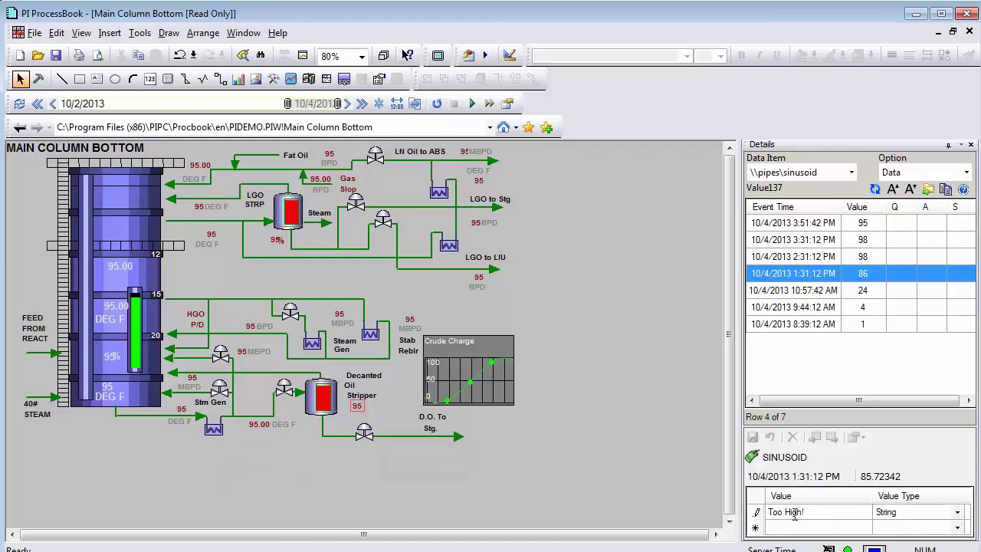
- Save the "Too High!" annotation as a String and enlarge the Crude Charge trend to check its annotation marker
click(887, 512)
click(812, 526)
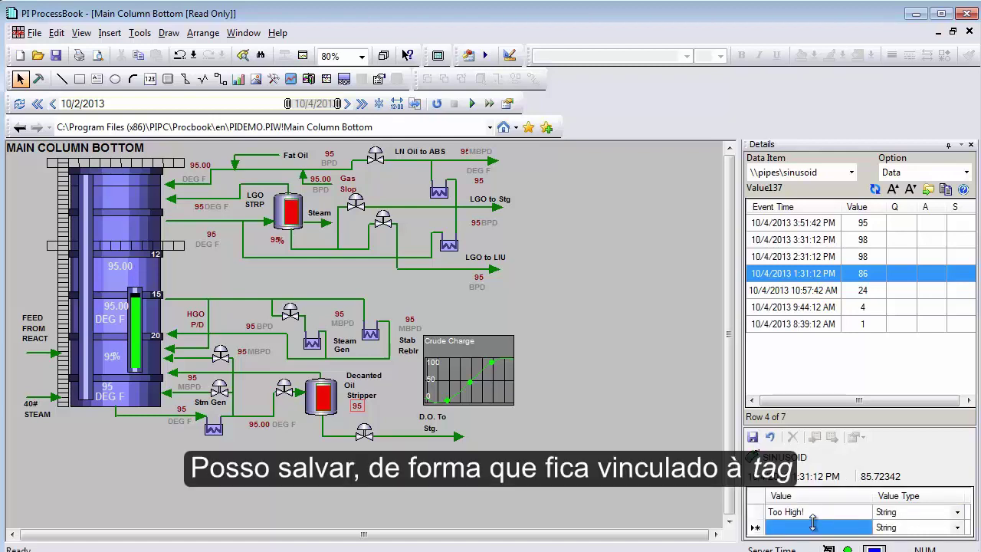
click(812, 511)
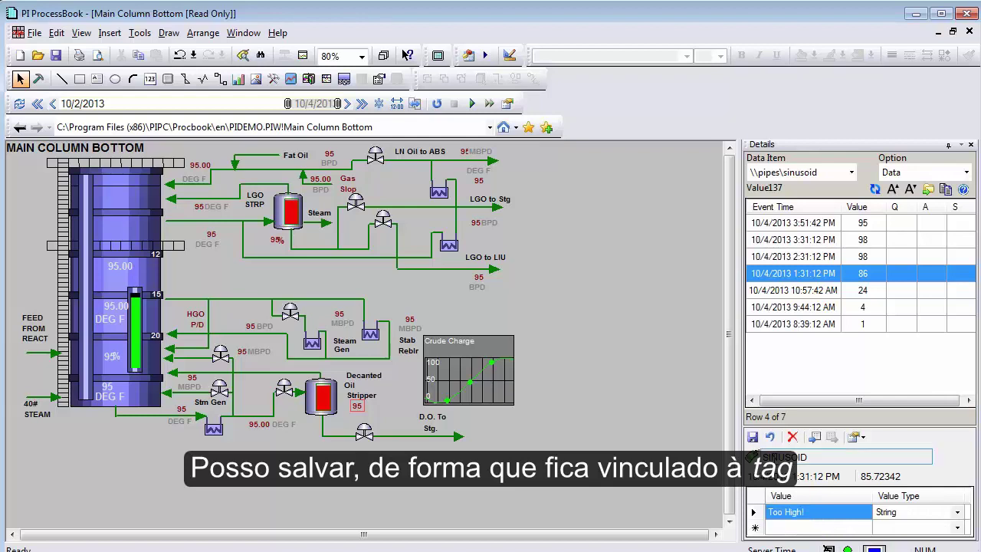
click(752, 437)
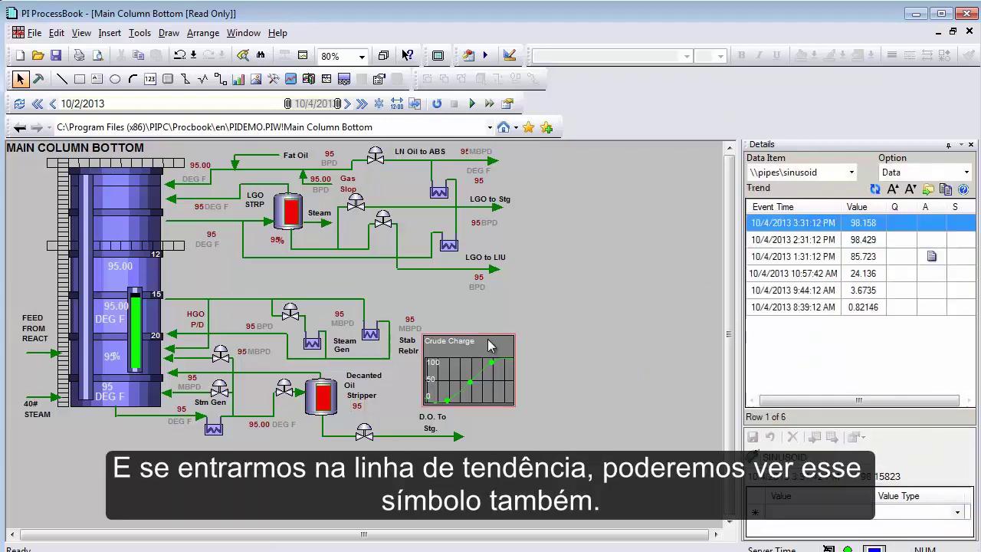
double_click(471, 360)
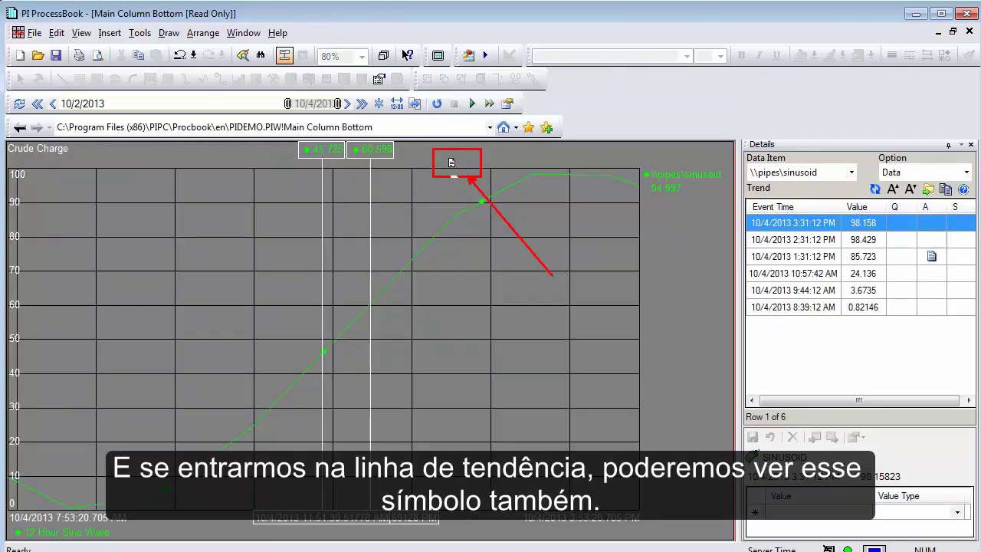
click(451, 172)
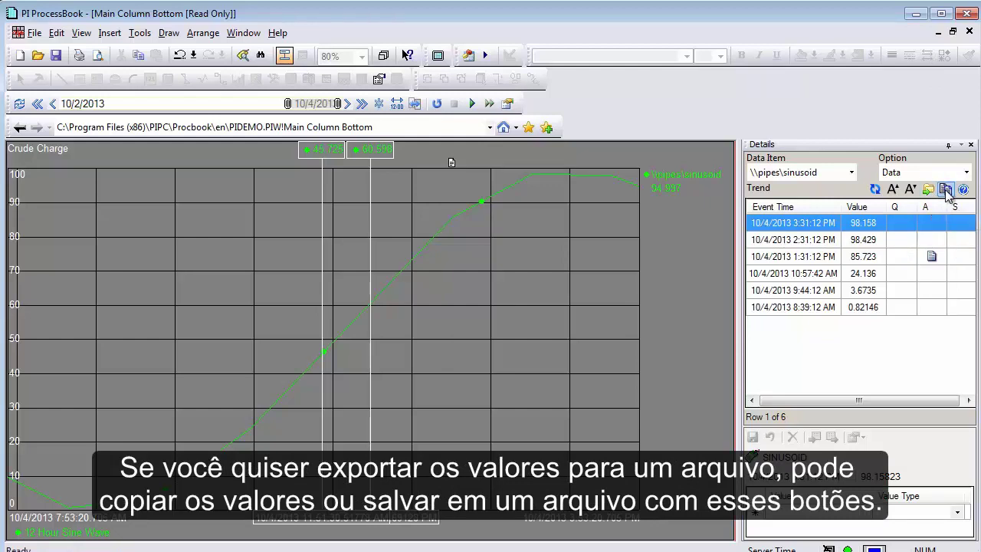
- Open Notepad, paste the copied \\pipes\sinusoid event data into the blank document and shrink its window to fit the text
key(super)
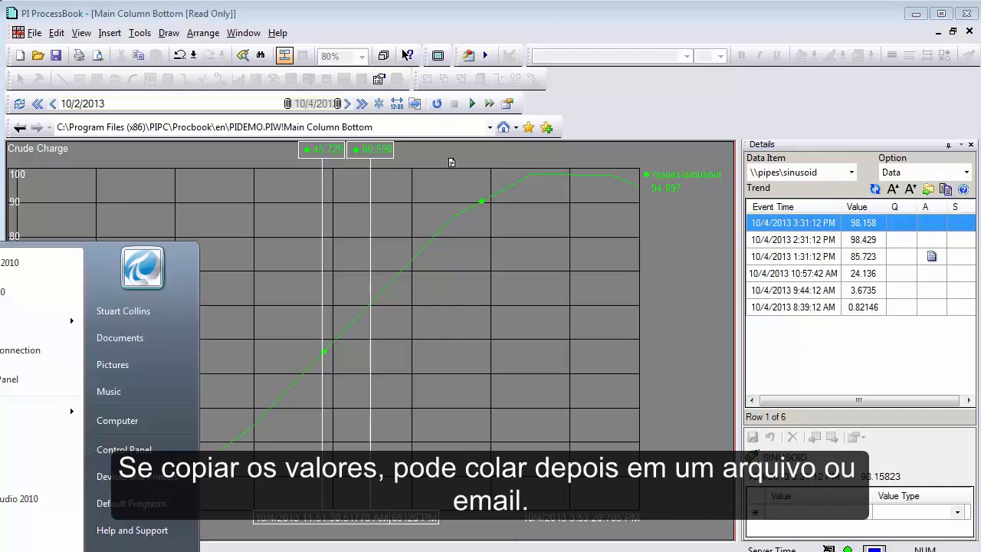
text(notepad)
key(Return)
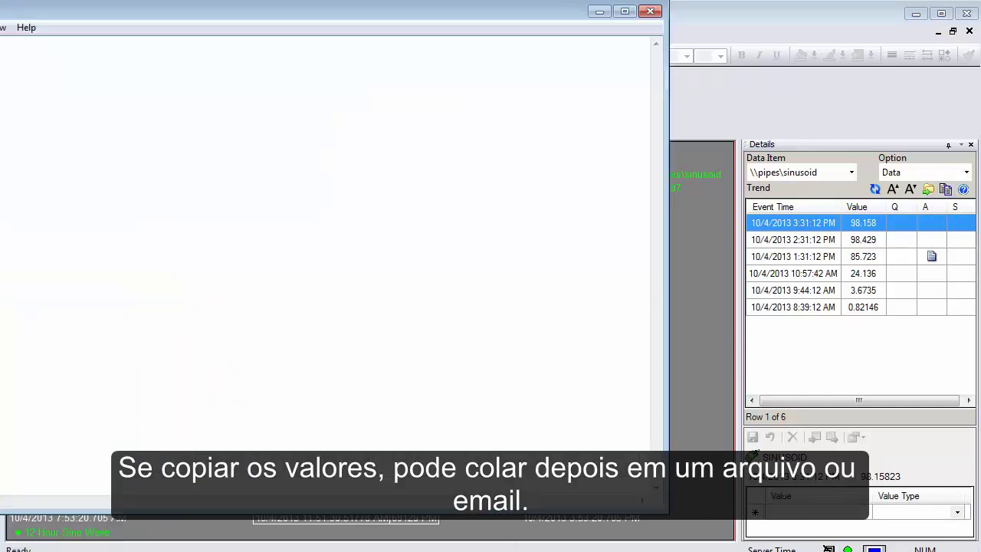
drag(188, 11, 400, 46)
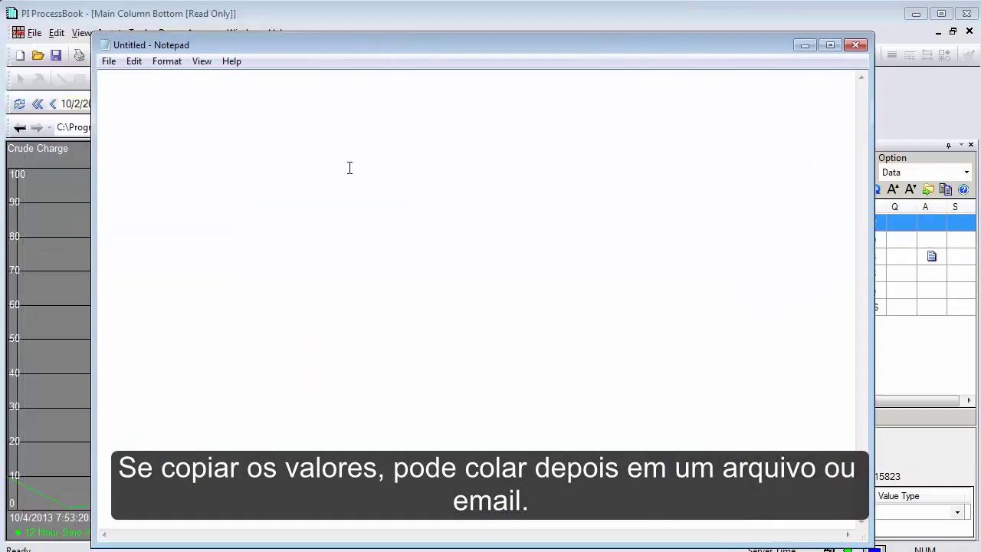
text(Name	\\pipes\sinusoid Data Type	Float 32 Number of Values	6 Time	Value	Value Attributes 4-Oct-2013 15:31:12	98.158 4-Oct-2013 14:31:12	98.429 4-Oct-2013 13:31:12	85.723	A 4-Oct-2013 10:57:42	24.136 4-Oct-2013 09:44:12	3.6735 4-Oct-2013 08:39:12	0.82146)
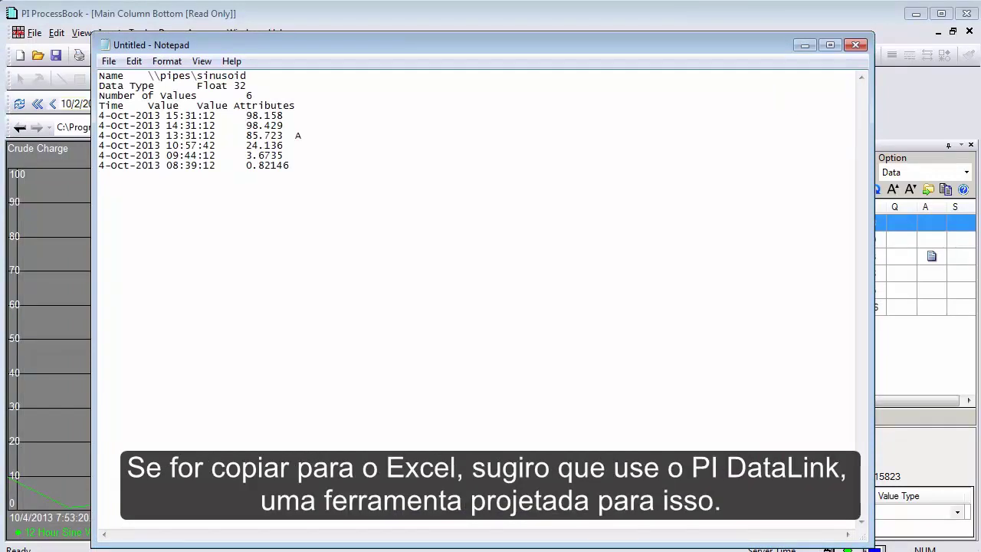
drag(866, 541, 400, 306)
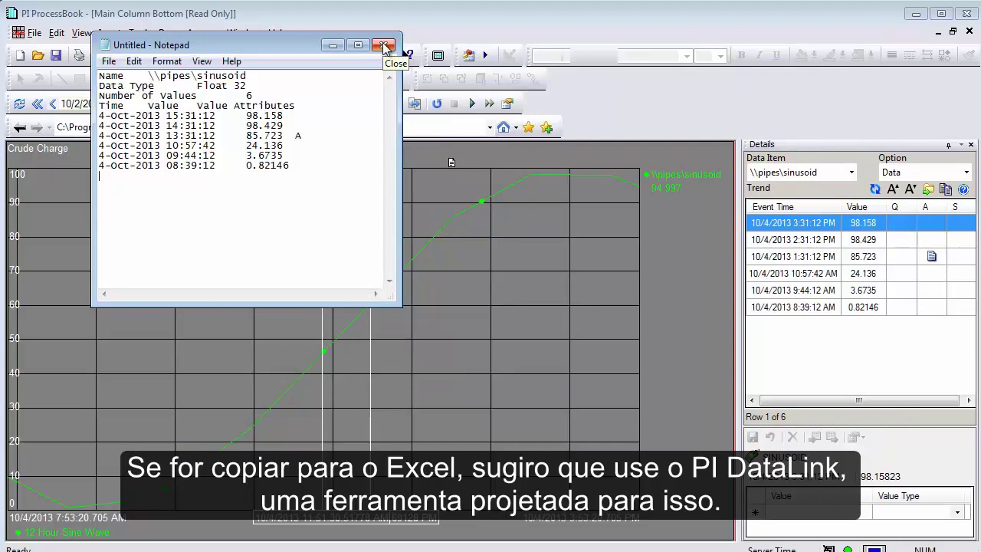
- Close Notepad without saving the pasted values and close the Details pane in PI ProcessBook
click(385, 46)
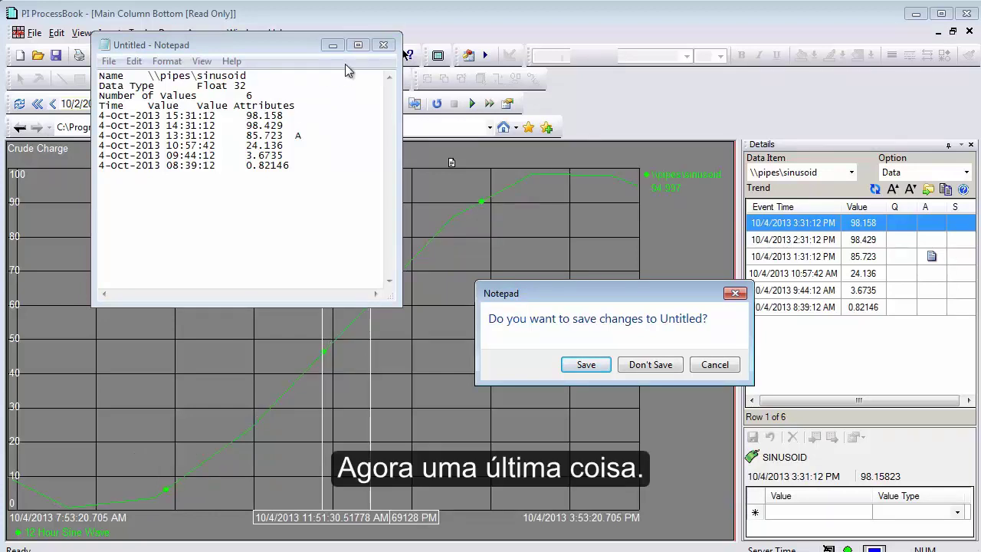
click(383, 46)
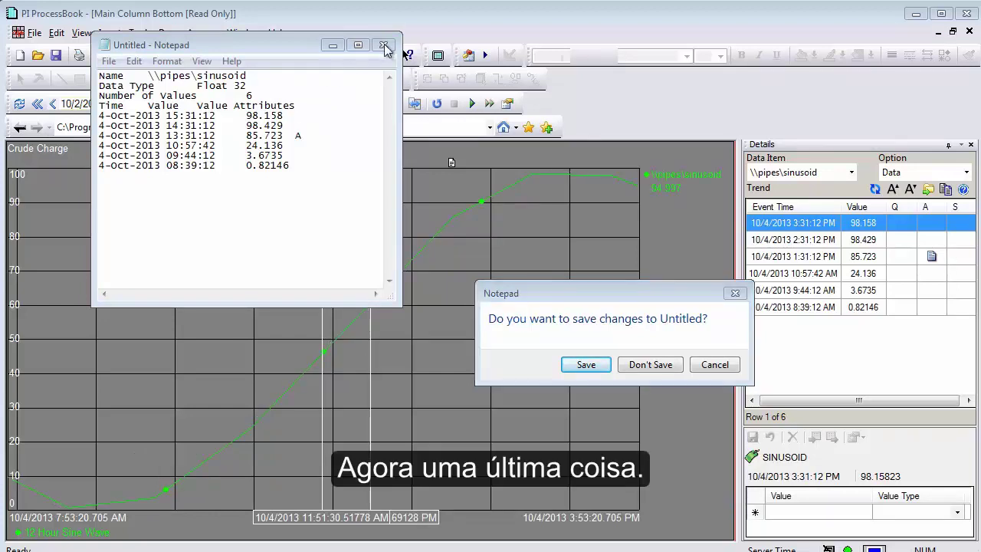
click(647, 364)
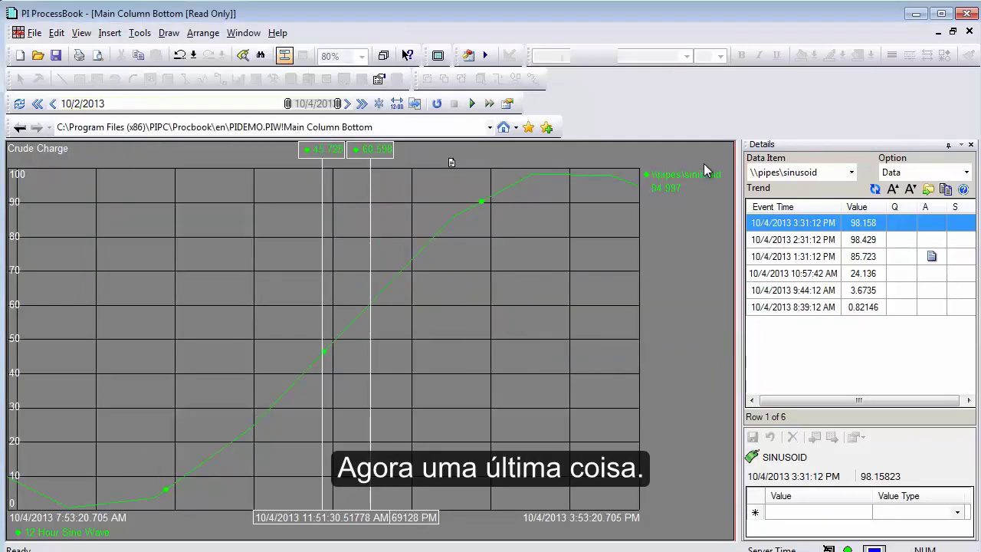
click(970, 144)
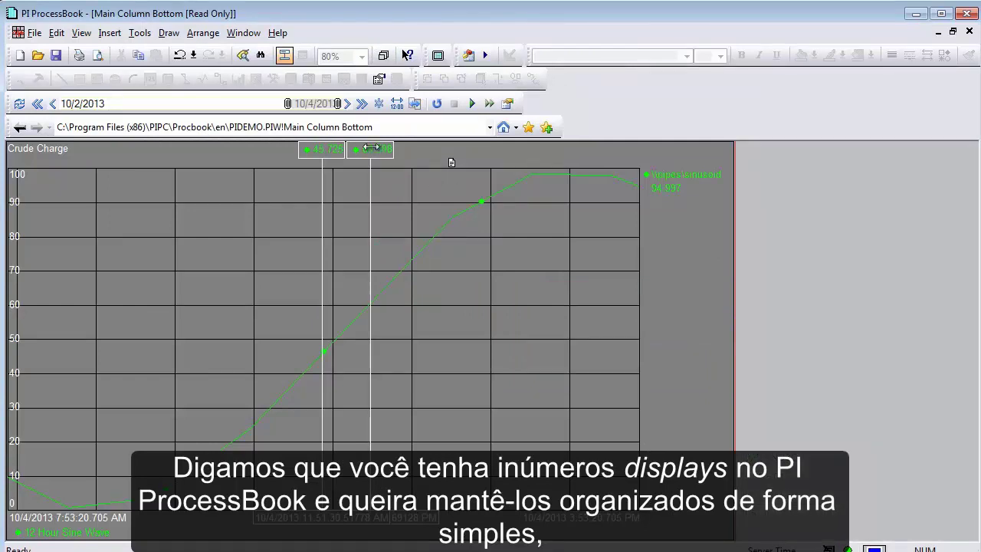
- Return to the PIDEMO.PIW book and open the Second Floor display of OfficeTemperatureMap.piw from the recently visited files
click(517, 127)
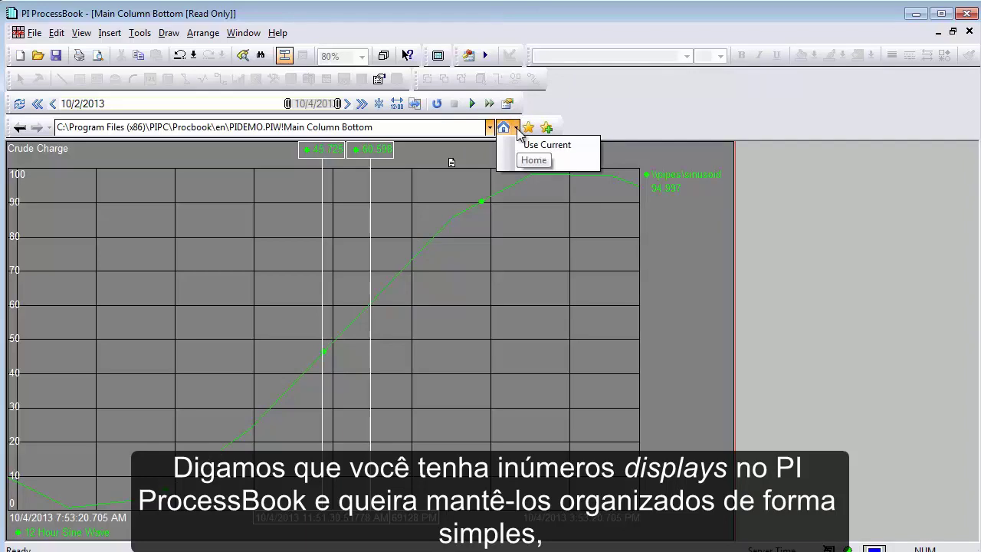
click(534, 159)
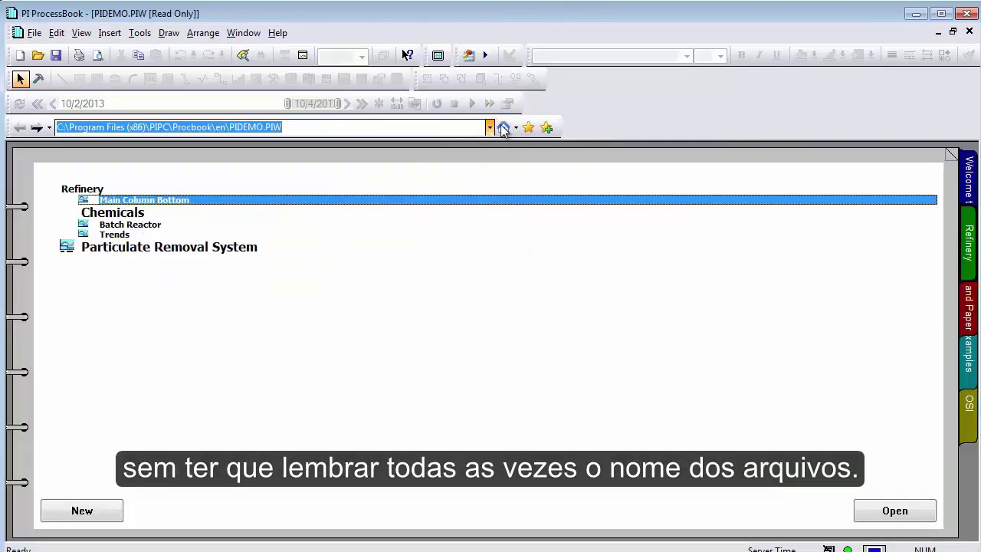
click(489, 127)
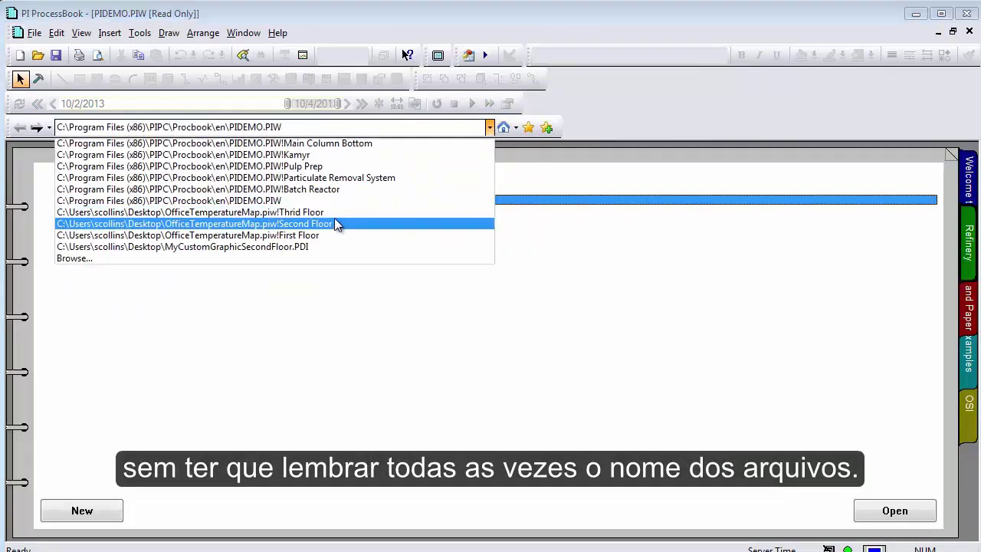
click(343, 227)
- View the OfficeTemperatureMap.piw book and go back to the PIDEMO.PIW book through the recently visited files
click(489, 127)
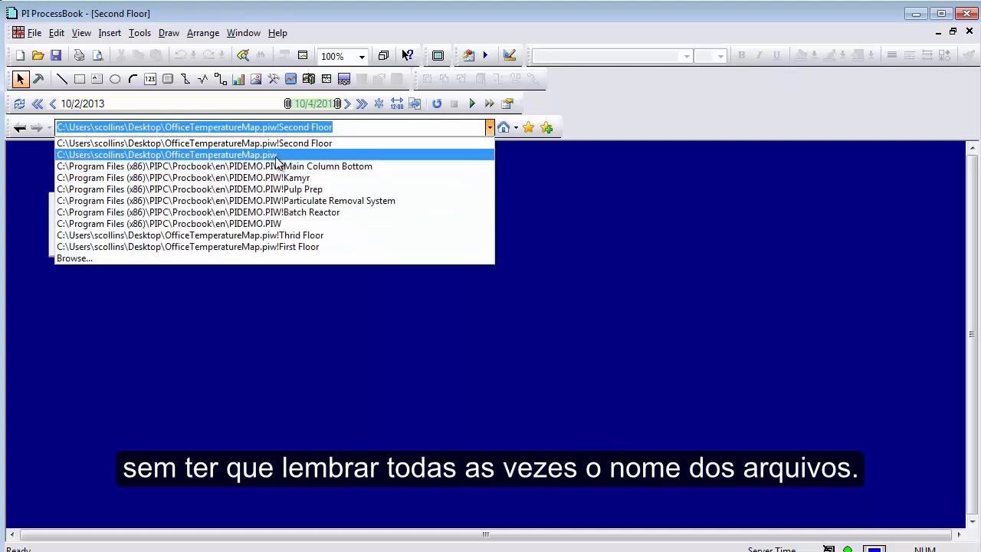
click(275, 154)
click(489, 127)
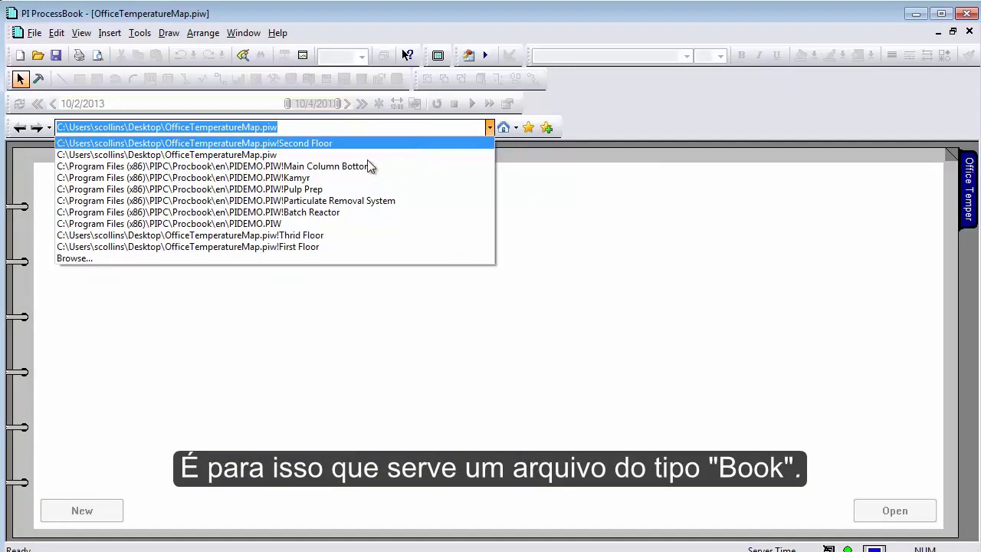
click(300, 223)
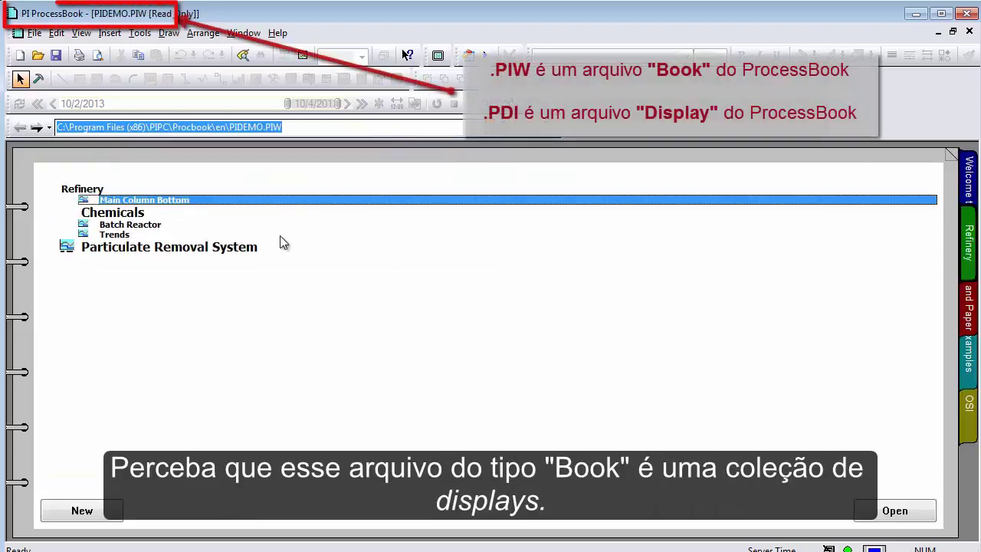
- Look at the book's Welcome page, and open the Trends display from its Refinery page
click(968, 184)
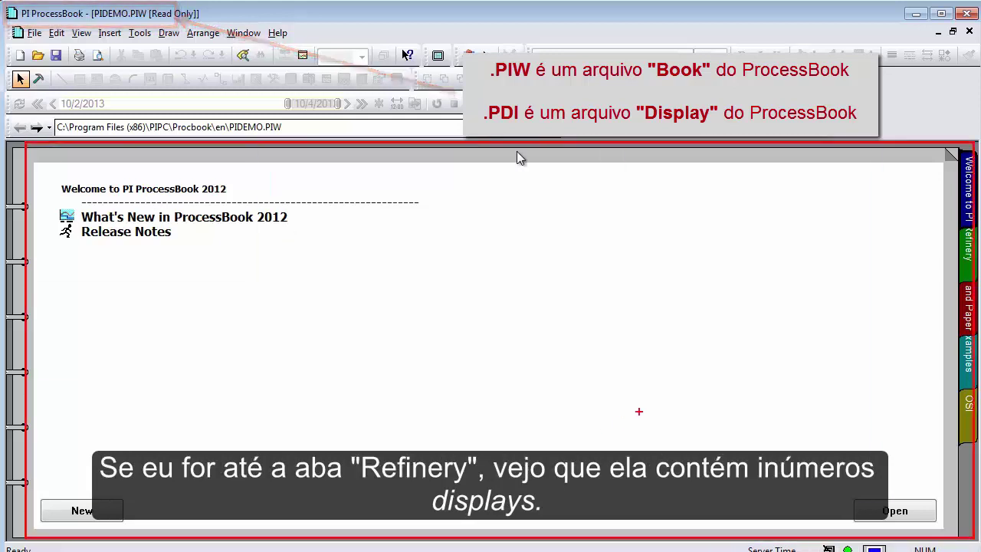
click(968, 245)
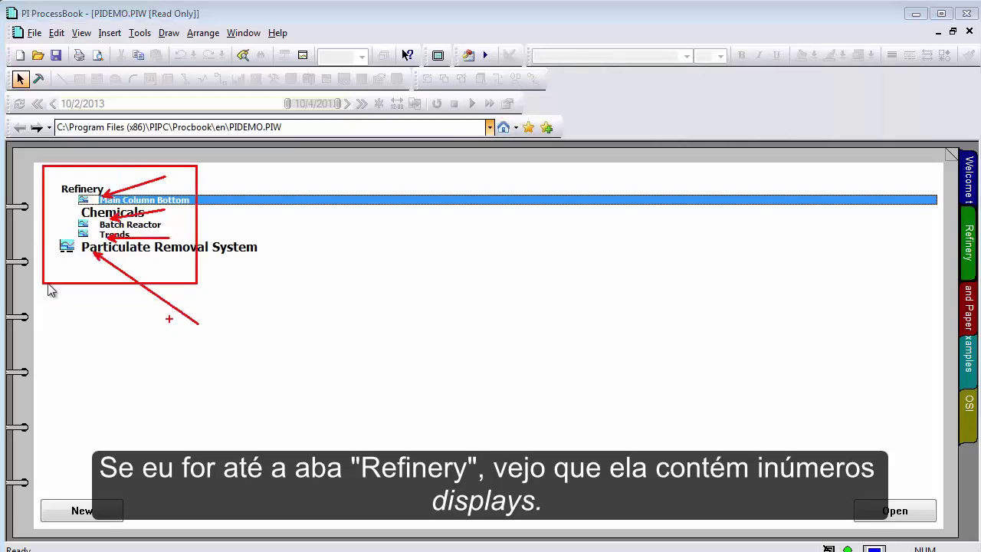
double_click(107, 235)
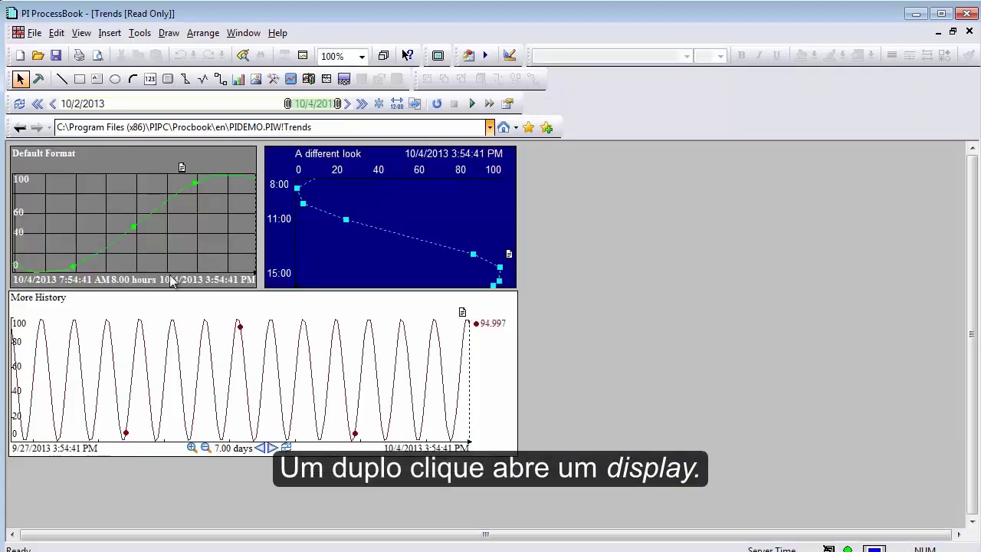
- Restore the displays to floating windows, set the Trends window aside and reposition the minimized PIDEMO.PIW book
click(952, 32)
drag(373, 149, 668, 178)
click(170, 175)
click(449, 171)
drag(233, 201, 189, 171)
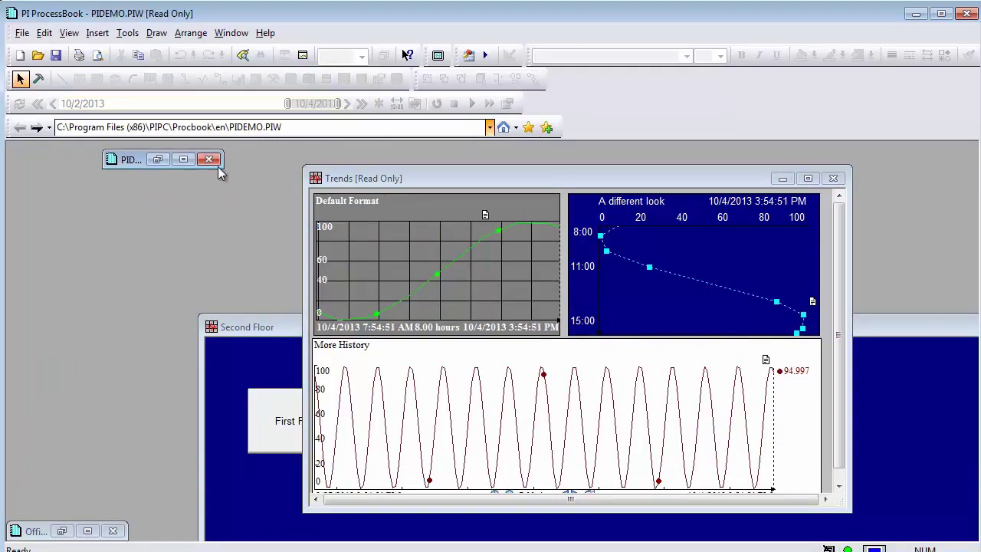
- Open the Batch Reactor display from the PIDEMO.PIW book, and close it to return to the maximized book
click(182, 156)
double_click(119, 223)
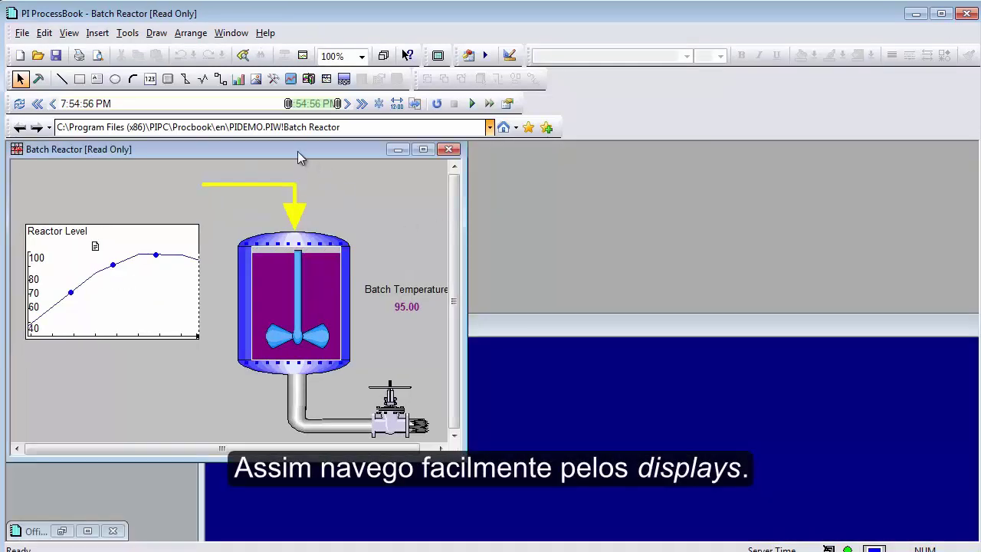
drag(297, 151, 521, 177)
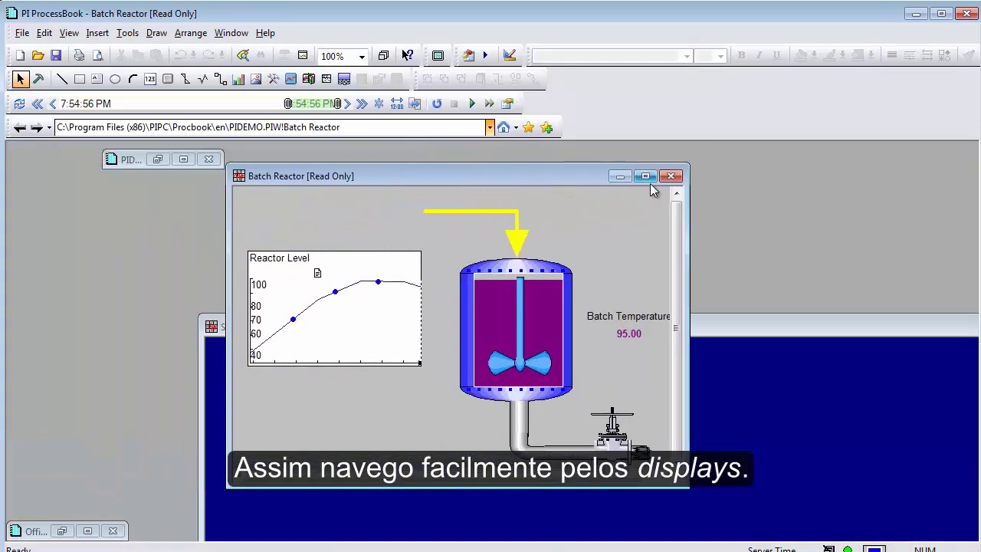
click(672, 176)
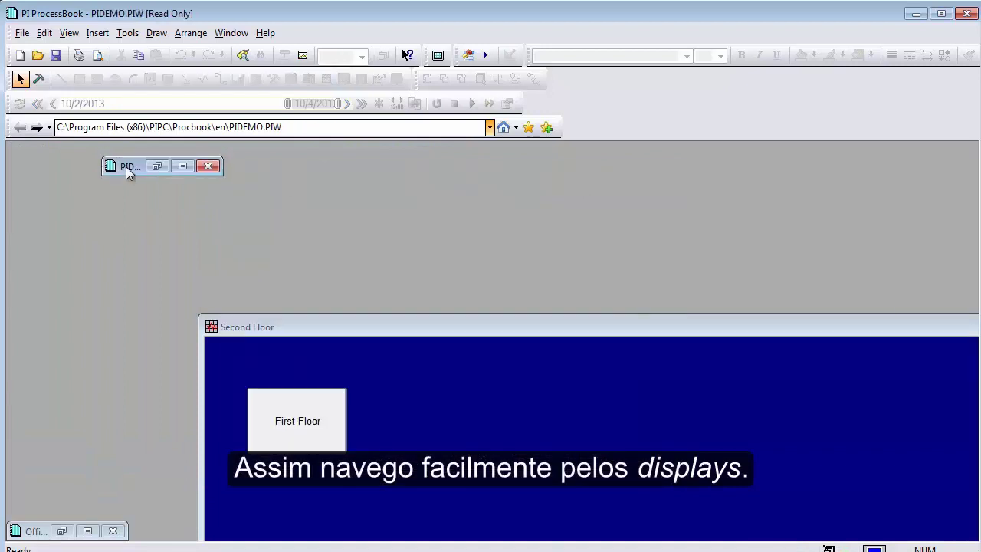
double_click(127, 167)
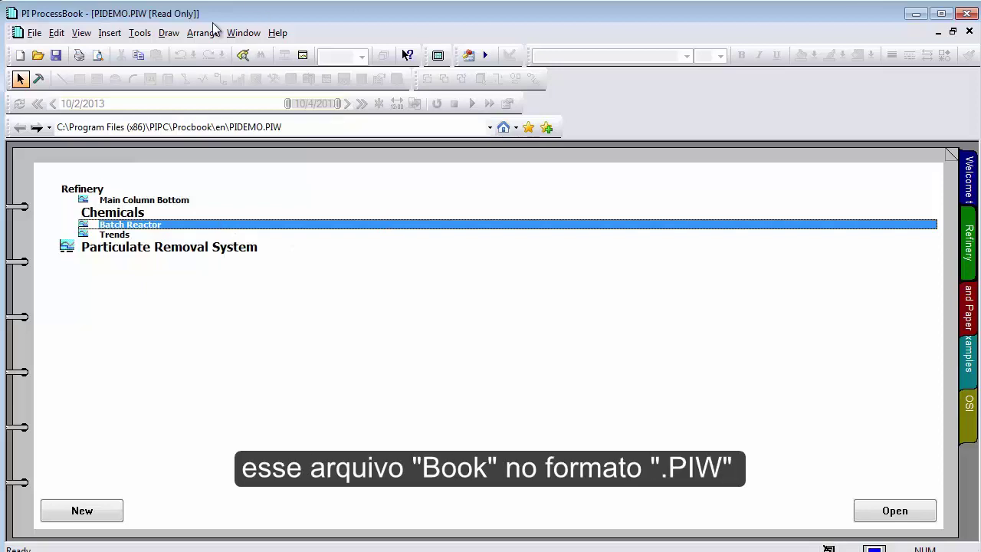
mouse_move(82, 5)
mouse_down()
mouse_move(230, 18)
mouse_move(232, 28)
mouse_up()
drag(144, 23, 178, 77)
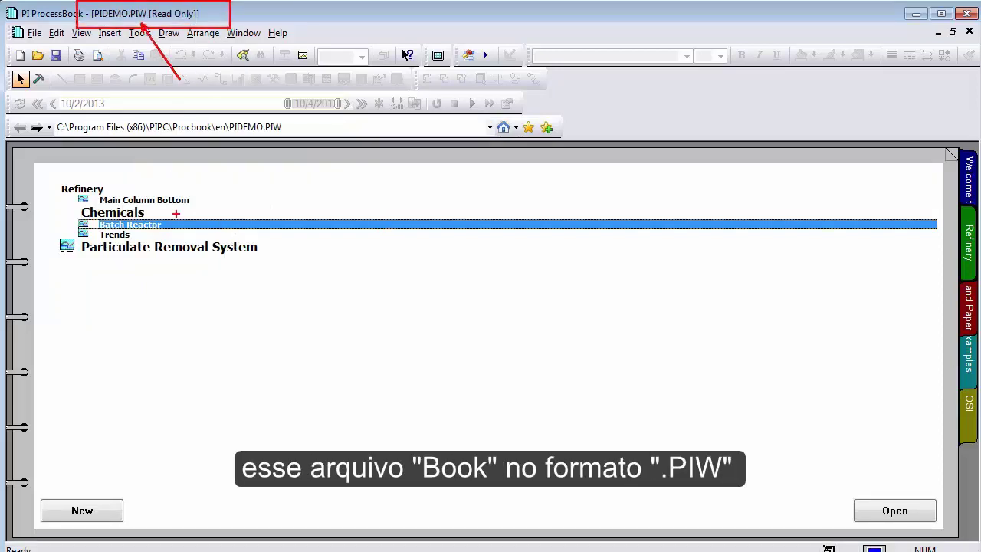
key(Escape)
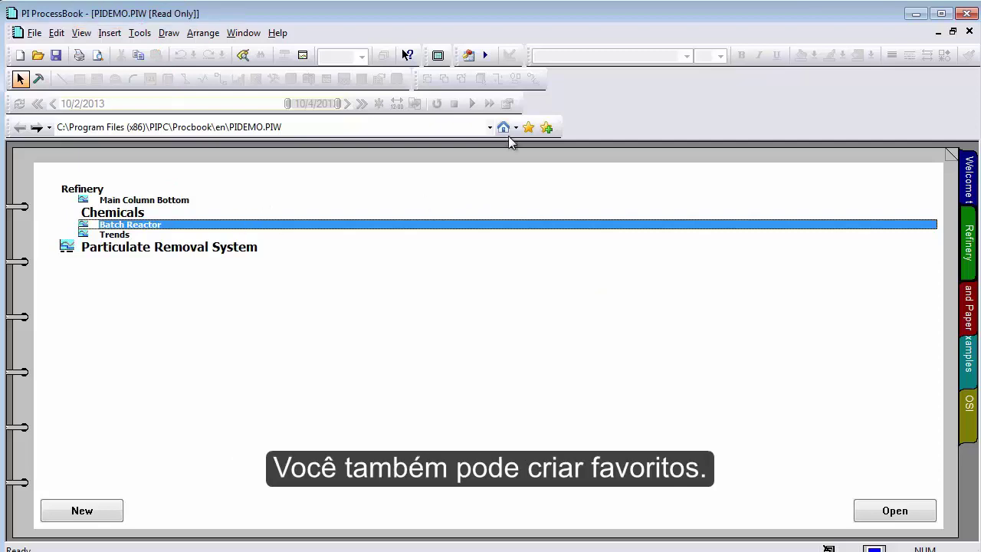
- Open the Trends display from the PIDEMO.PIW book and add it to the bookmarks
double_click(135, 234)
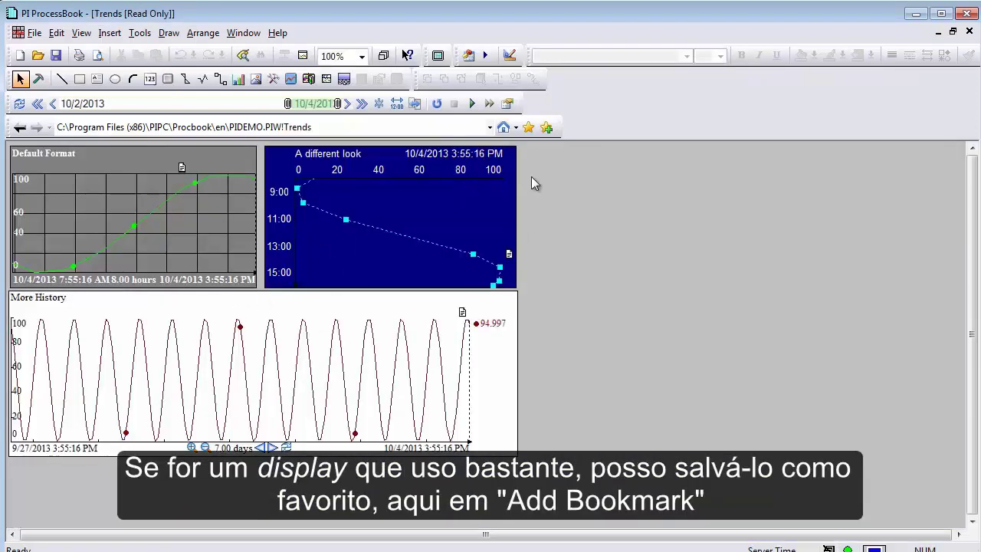
click(546, 128)
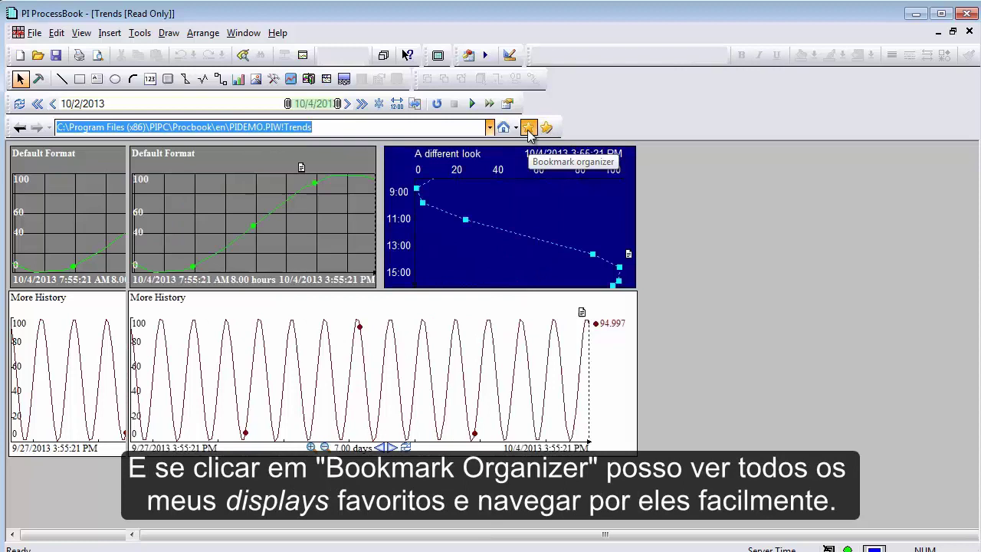
- Show the Bookmark Organizer, widen it to read the full names, and switch between the Paper Machine and Trends bookmarks
click(529, 129)
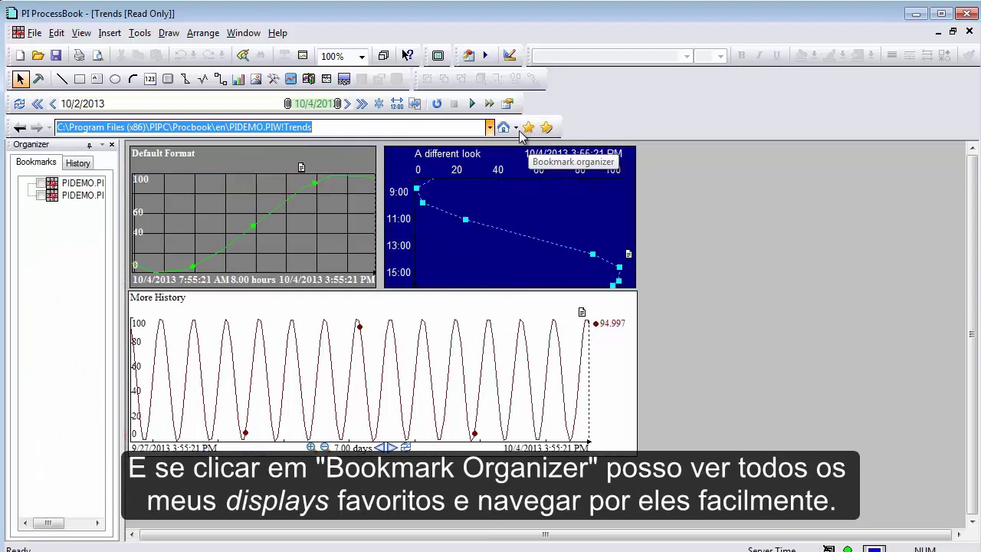
drag(161, 211, 234, 211)
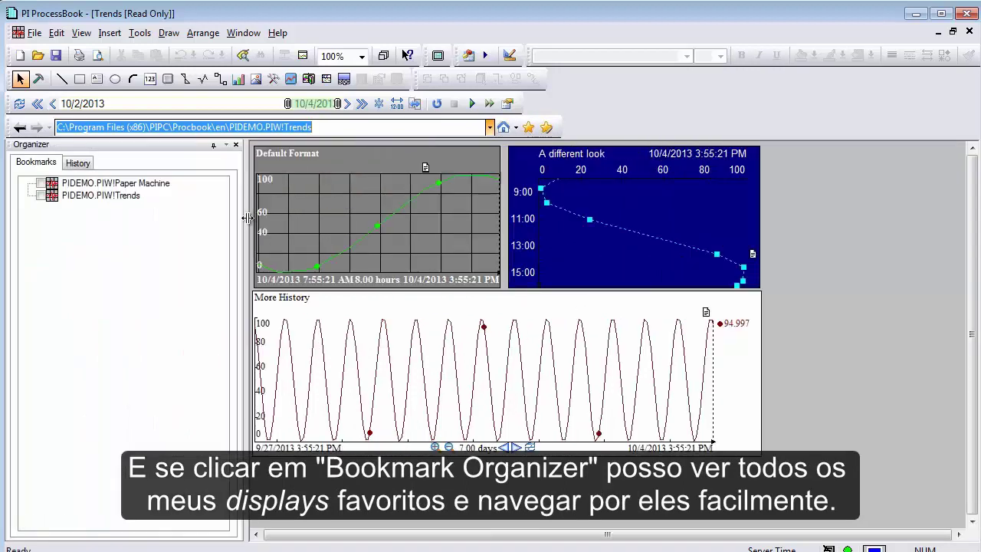
click(115, 183)
click(115, 195)
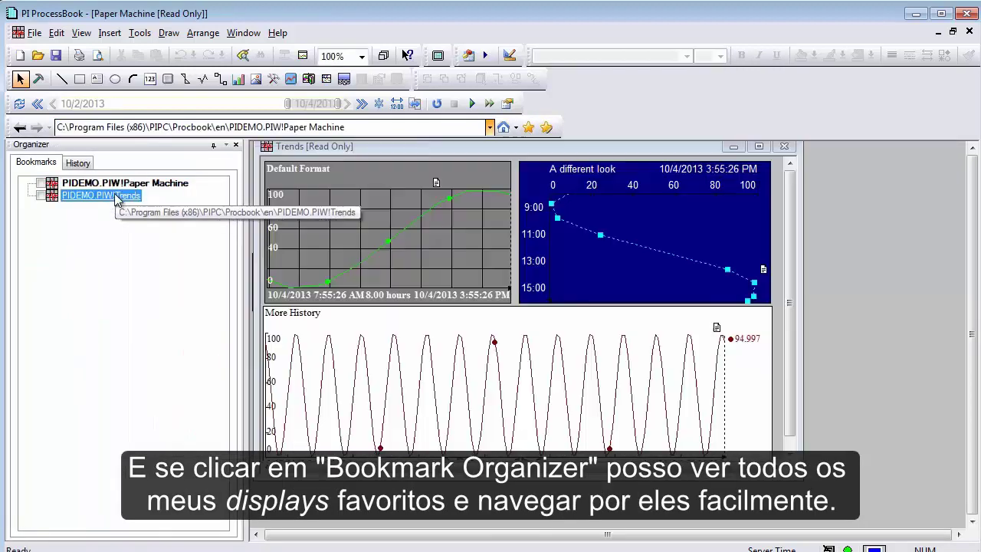
click(115, 184)
click(108, 198)
click(115, 183)
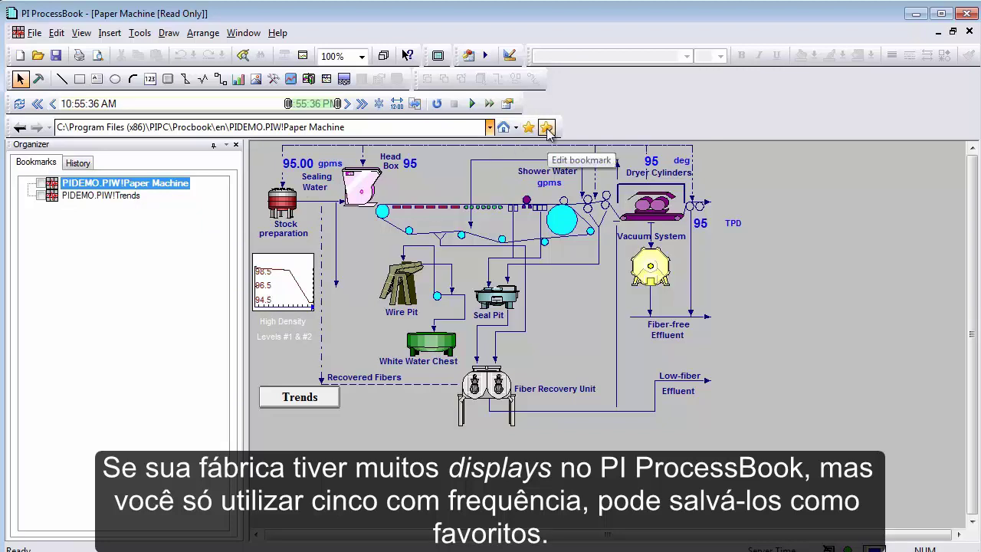
- Narrow the Organizer pane and switch between the bookmarked displays, ending on Trends
drag(246, 223, 179, 223)
click(100, 197)
click(99, 183)
click(100, 196)
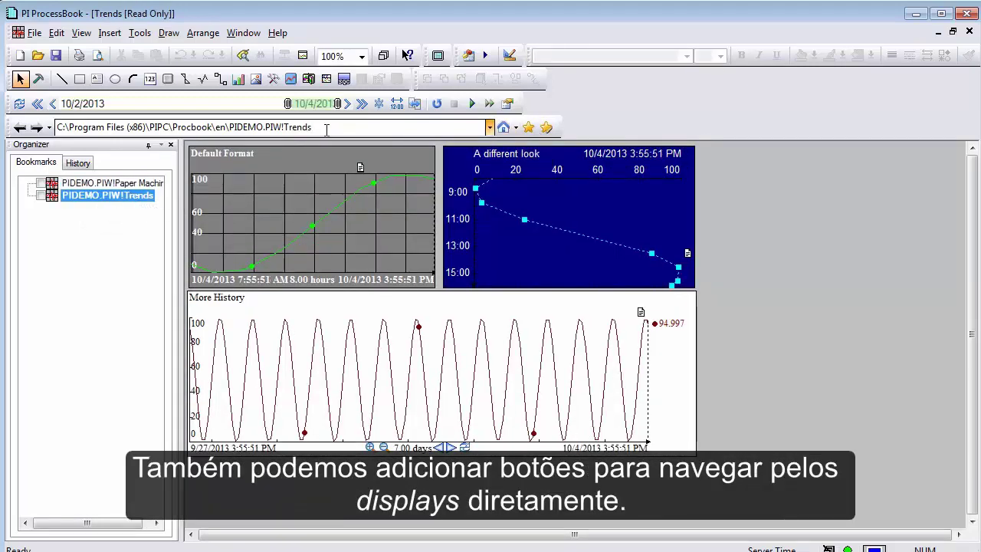
- Close the Element Relative Display pane and the Area Overview (Element Relative) display to return to the PowerCo book
click(232, 354)
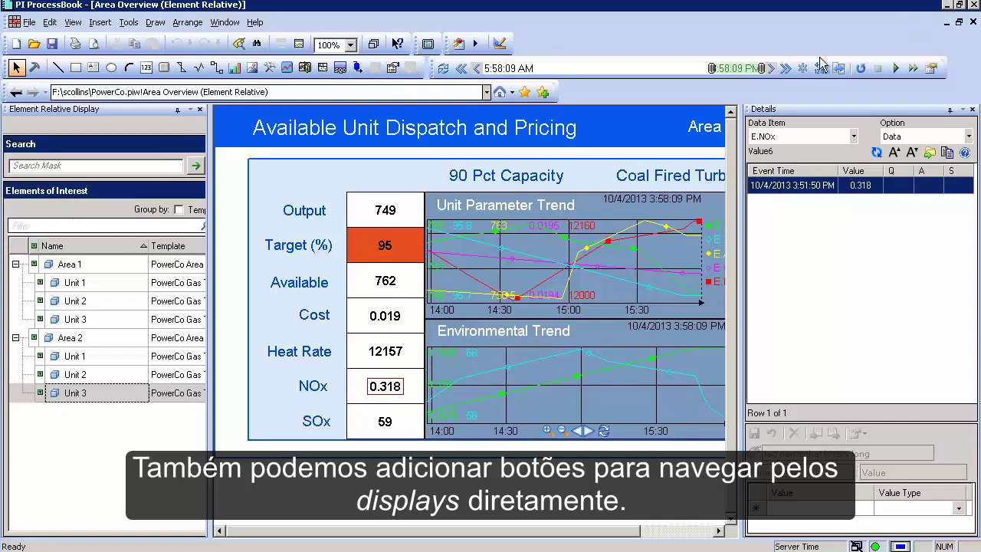
click(200, 110)
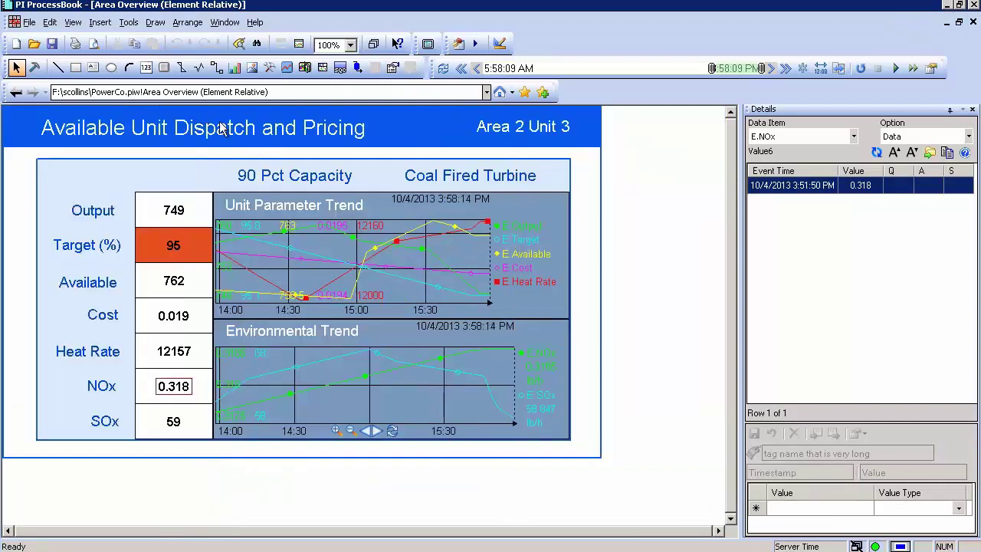
click(973, 22)
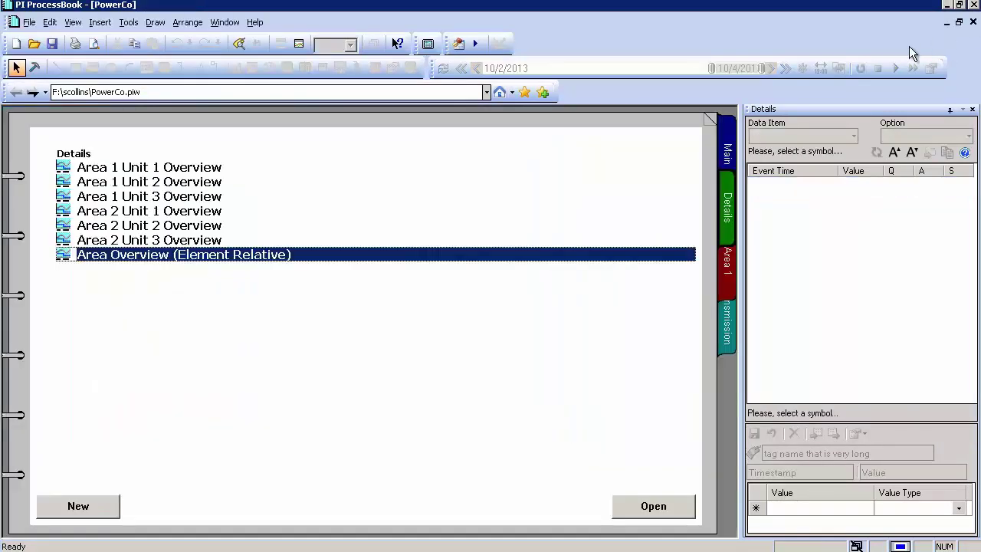
- Switch to the Area 1 section of the PowerCo book, close the Details pane and open the Area 1 Overview display
click(730, 262)
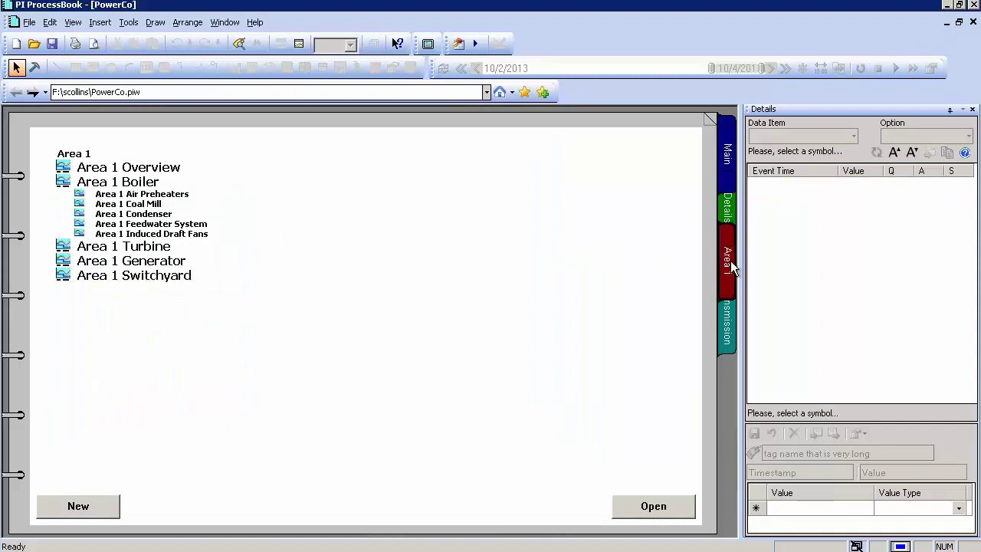
click(971, 110)
double_click(134, 168)
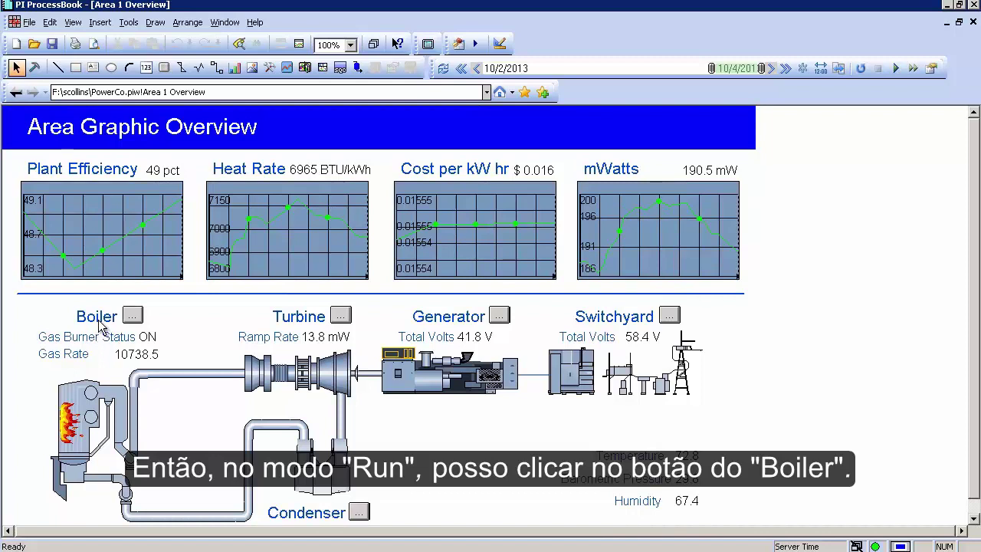
- Go from the Area 1 Overview to the Boiler display and look over the whole Boiler Overview
click(132, 322)
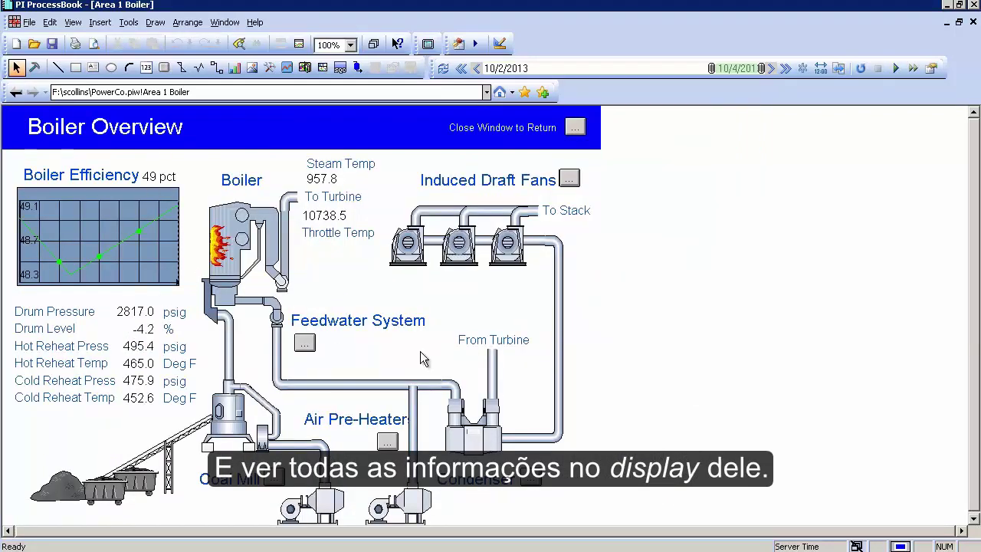
scroll(337, 309, down, 3)
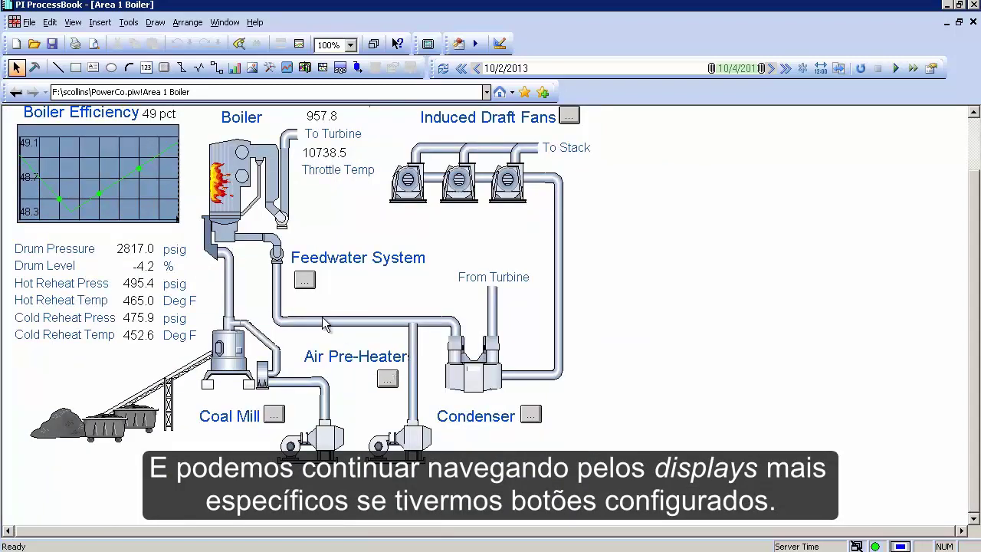
scroll(293, 291, up, 3)
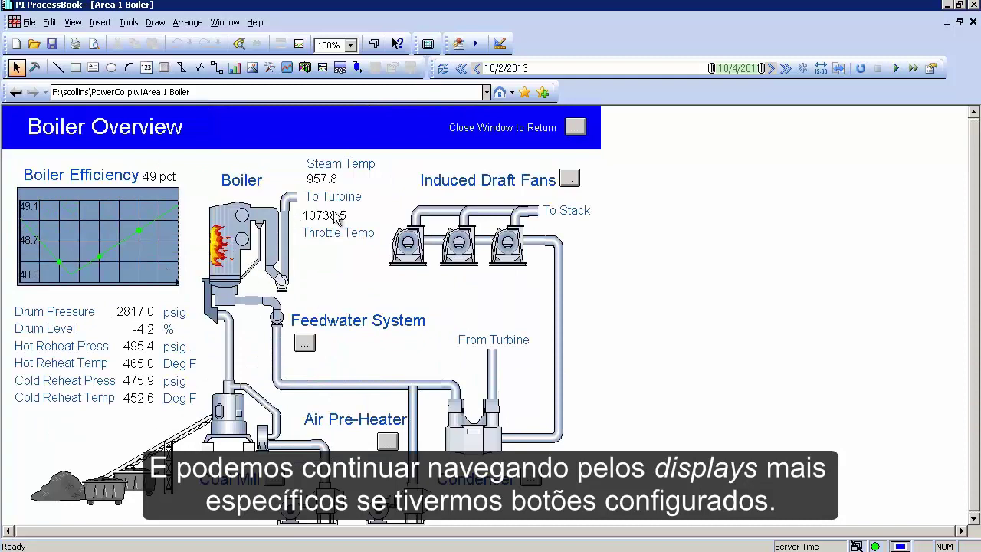
- Go to the Feedwater System display and show the tag statistics of the Cold Reheat Press value
click(304, 342)
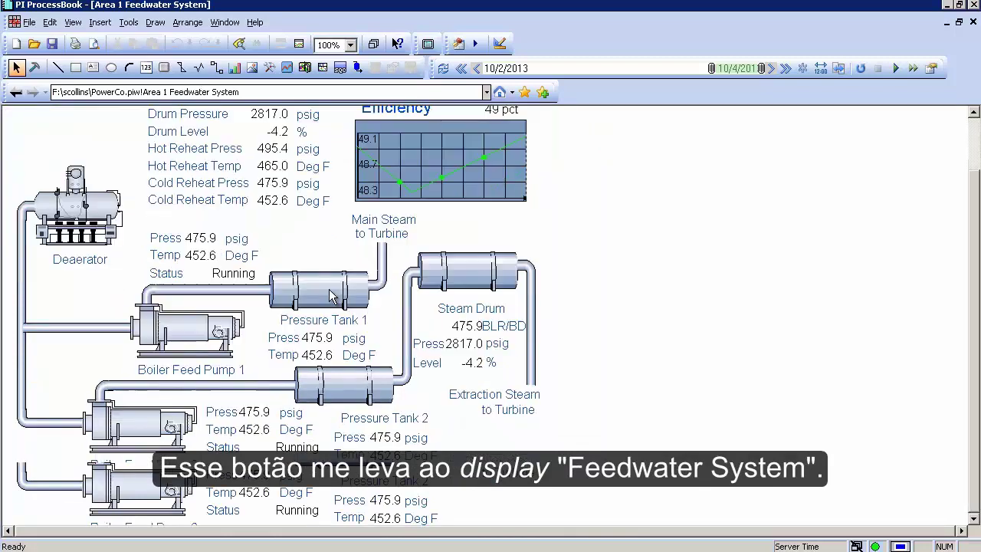
click(268, 253)
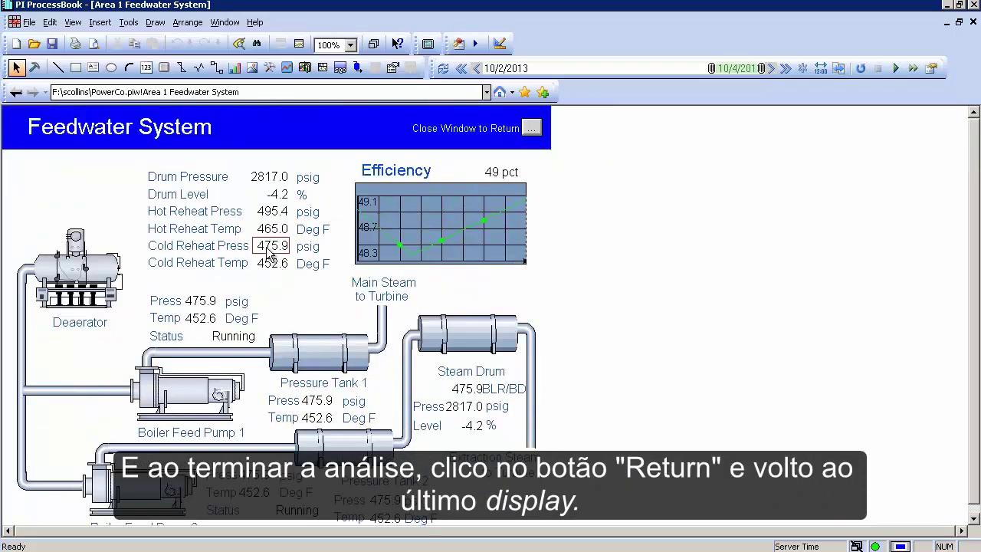
mouse_move(273, 255)
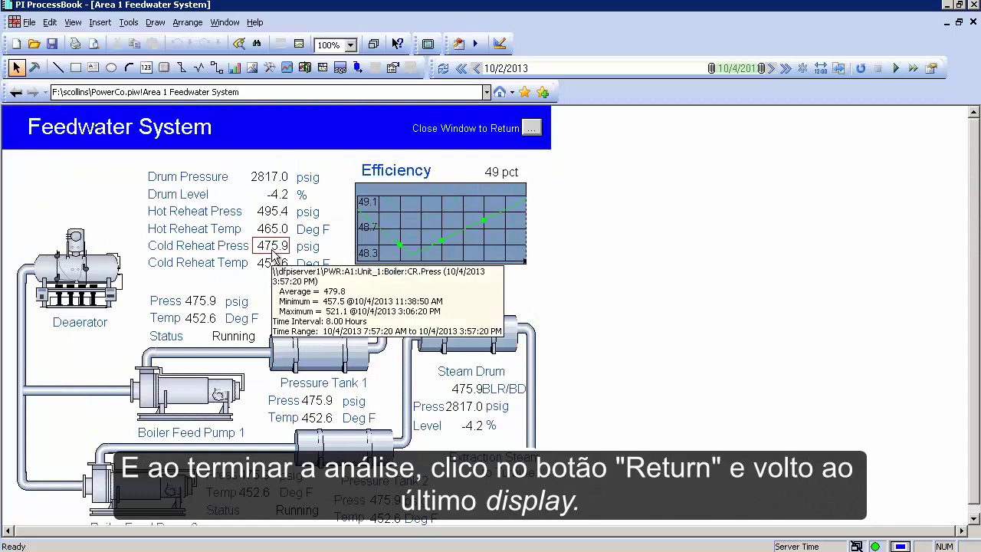
- Return from the Feedwater System display to the Boiler Overview and from there to the Area 1 Overview
click(531, 128)
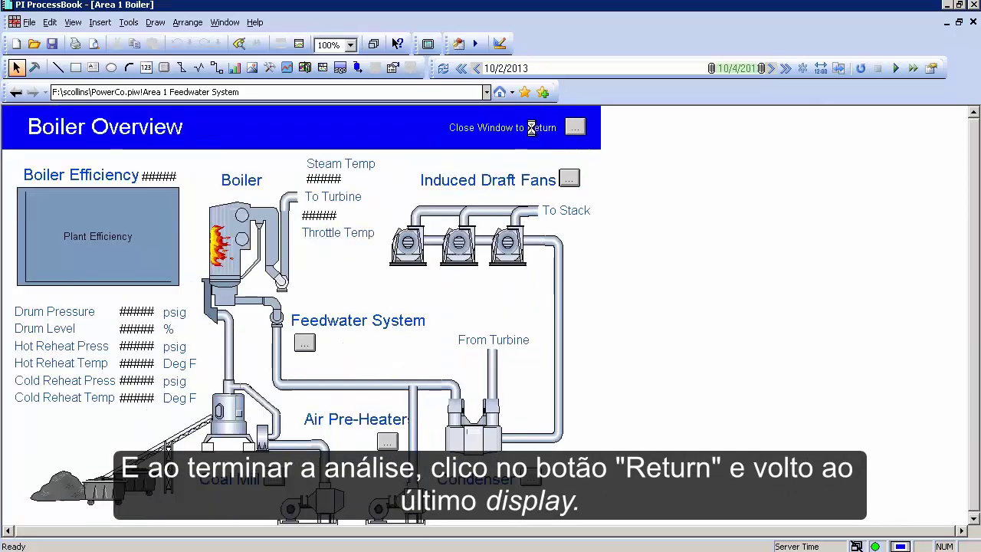
scroll(346, 340, down, 2)
scroll(344, 340, up, 2)
click(572, 132)
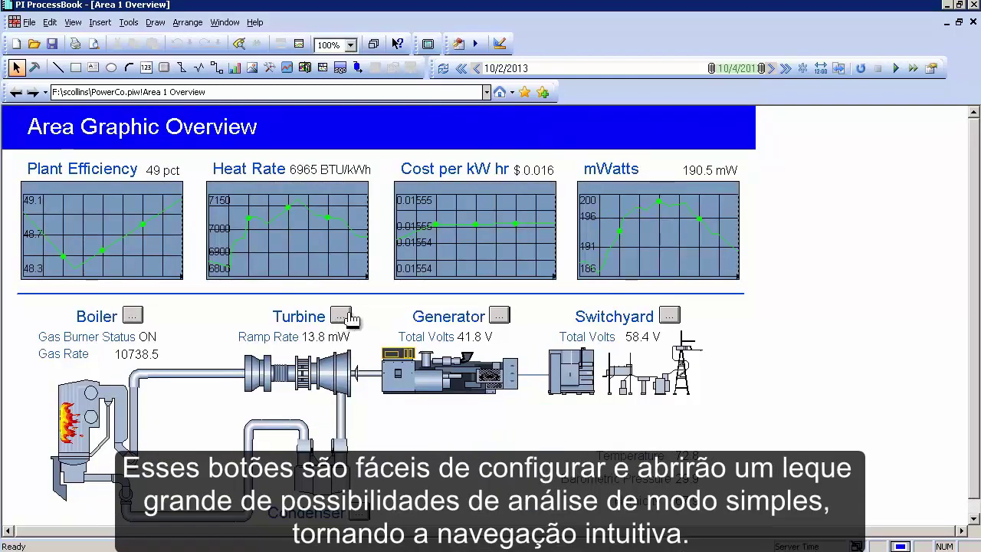
- View the Generator display from the Area 1 Overview and return to the overview using the display's own return link
click(500, 318)
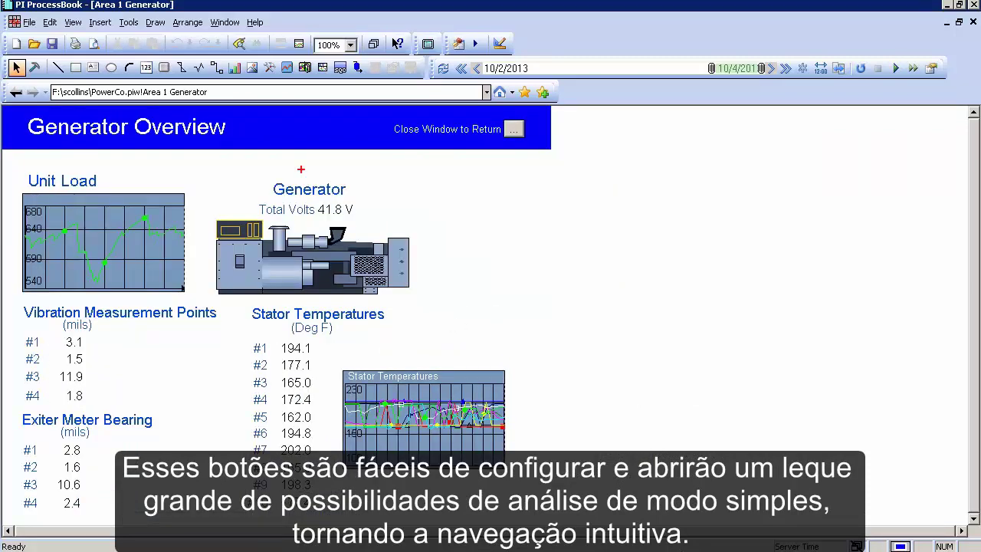
mouse_move(30, 75)
mouse_down()
mouse_move(586, 105)
mouse_move(697, 317)
mouse_up()
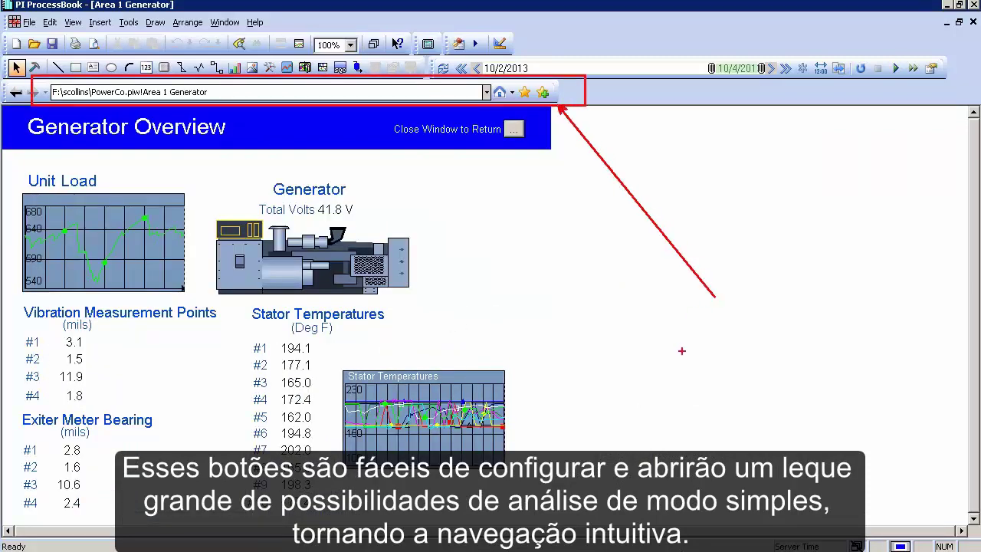
key(Escape)
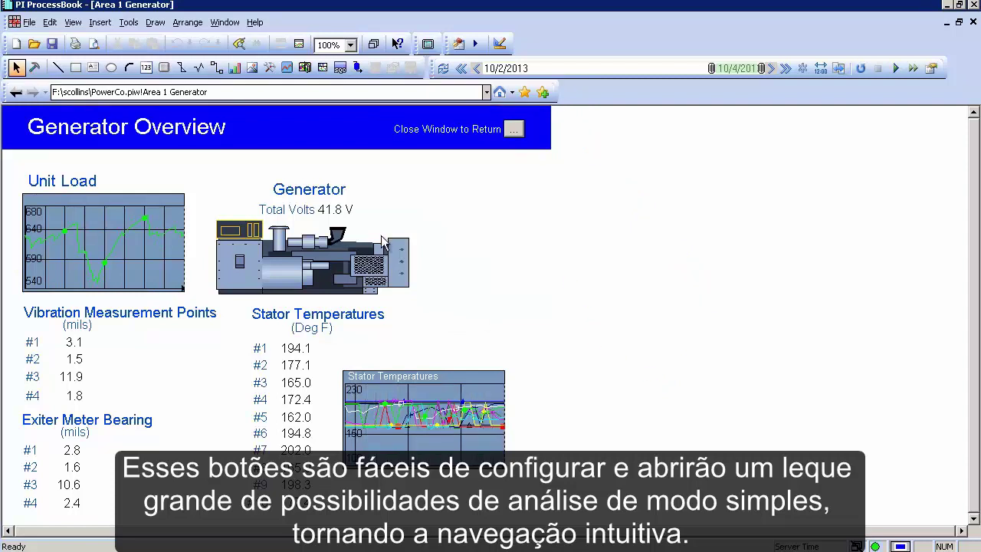
click(511, 132)
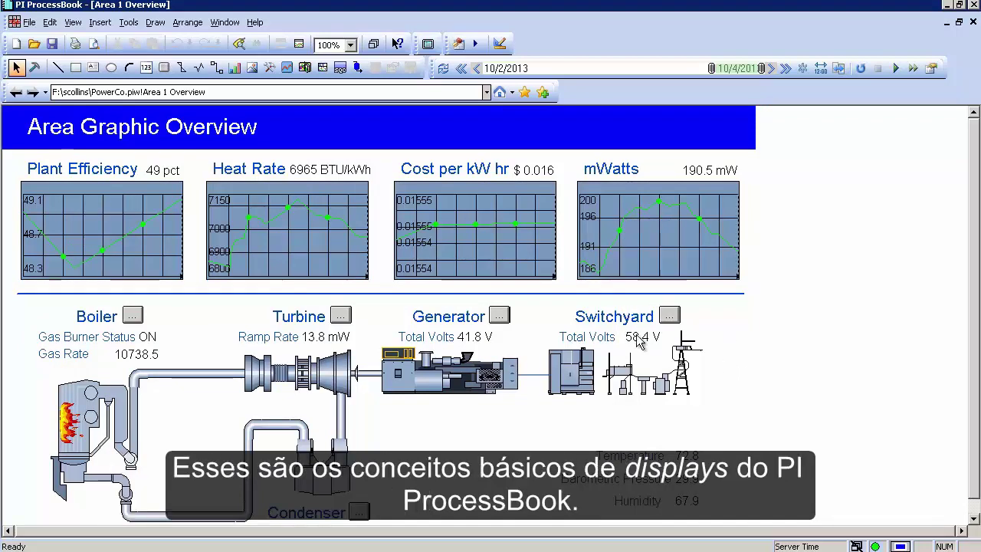
- Enlarge the Cost per kW hr trend on the Area 1 Overview and restore it to its original size
double_click(478, 239)
double_click(482, 225)
- Go to the Generator display and show the tag statistics of stator temperature #1
click(501, 316)
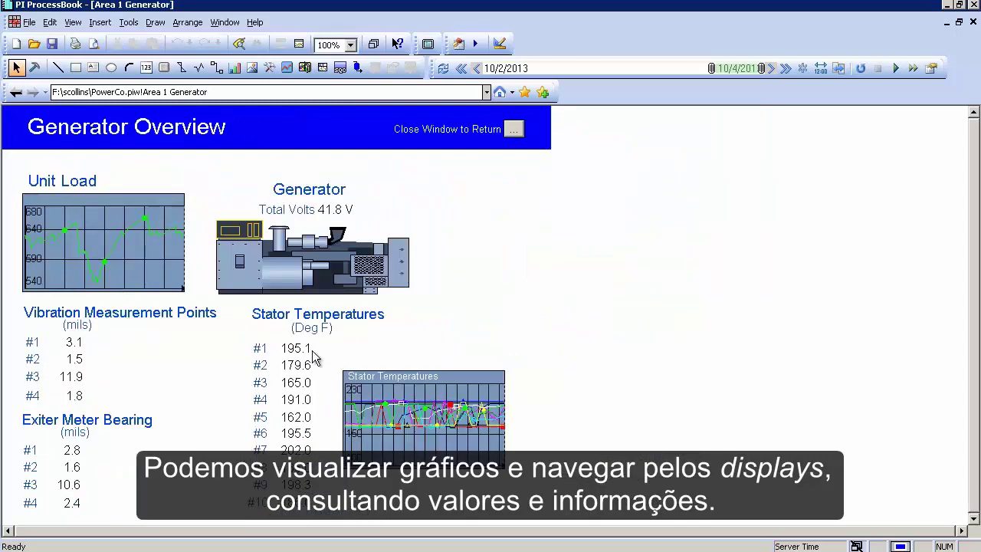
mouse_move(297, 351)
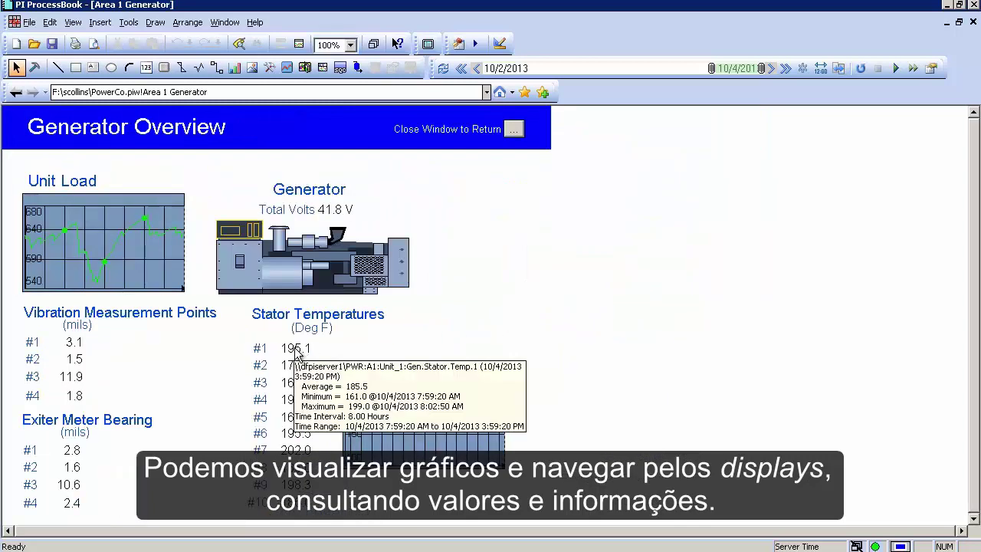